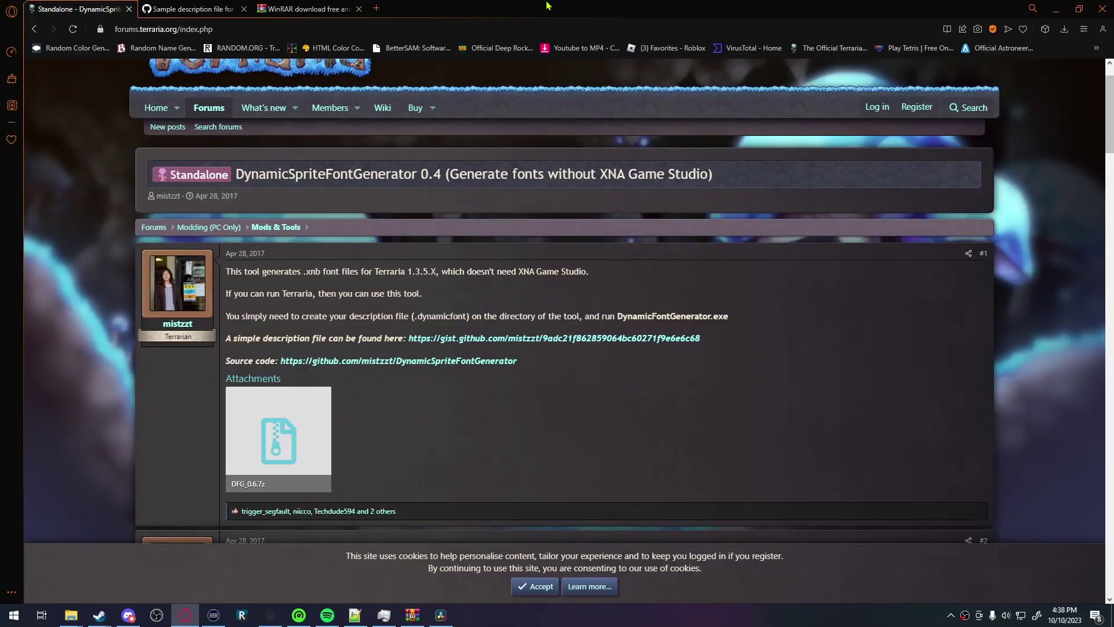
Step: Highlight the generator thread's web address, and select the DFG_0.6.7z archive in the Downloads folder in File Explorer
click(383, 29)
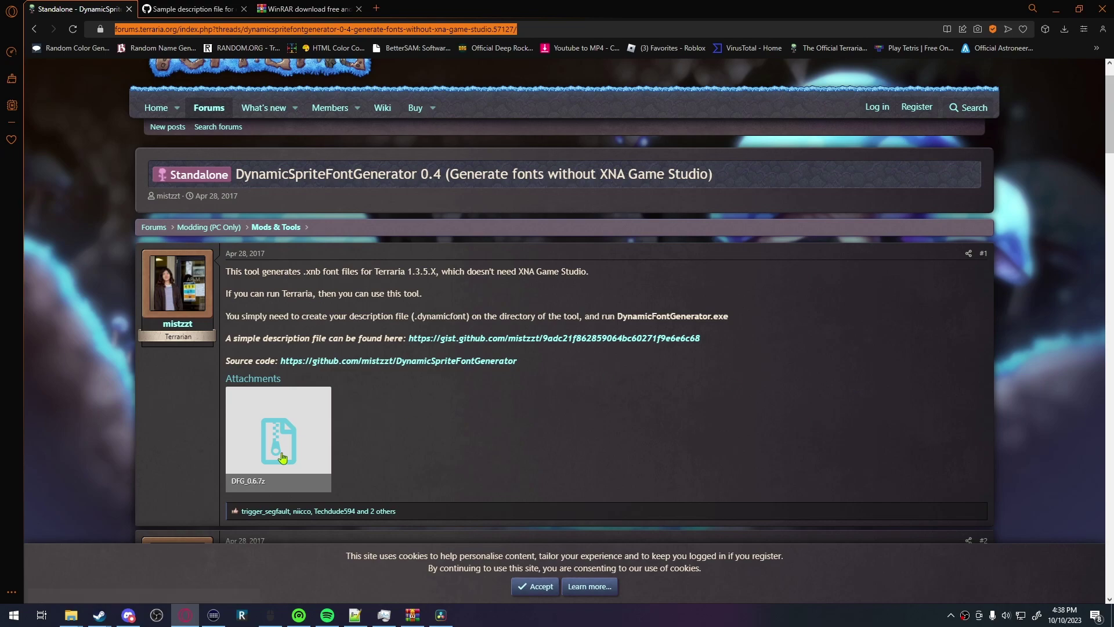
click(76, 617)
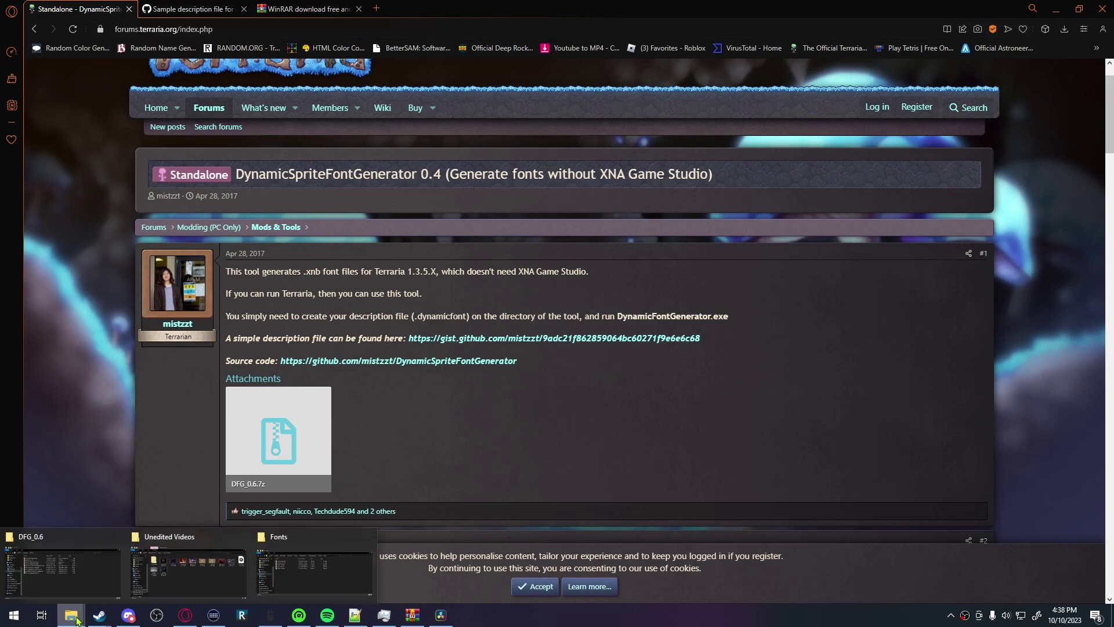
click(93, 586)
click(298, 233)
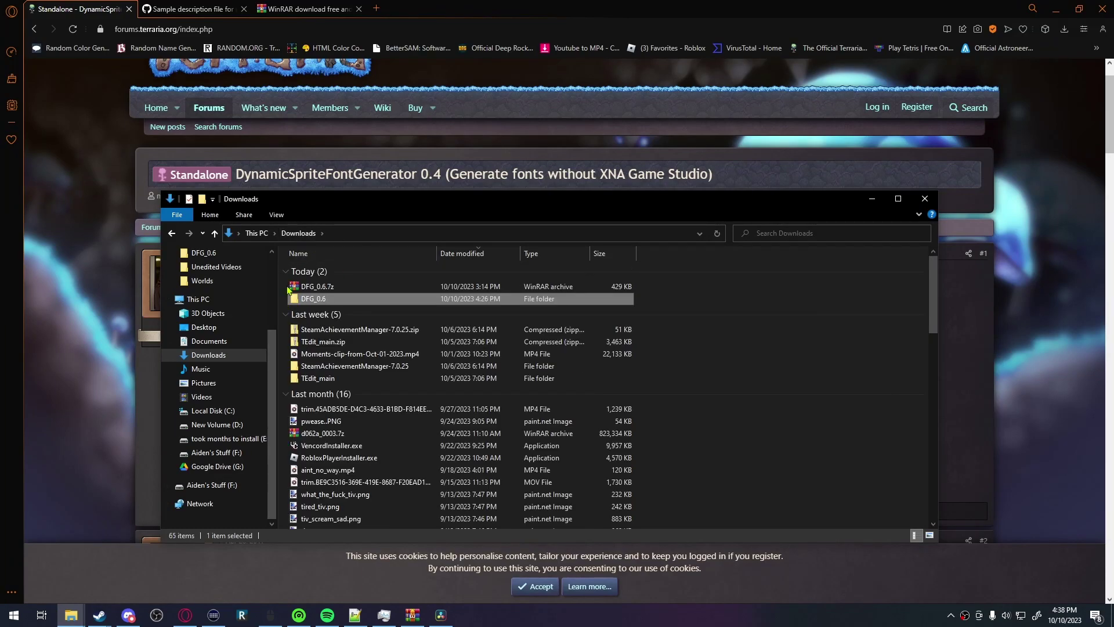
click(318, 287)
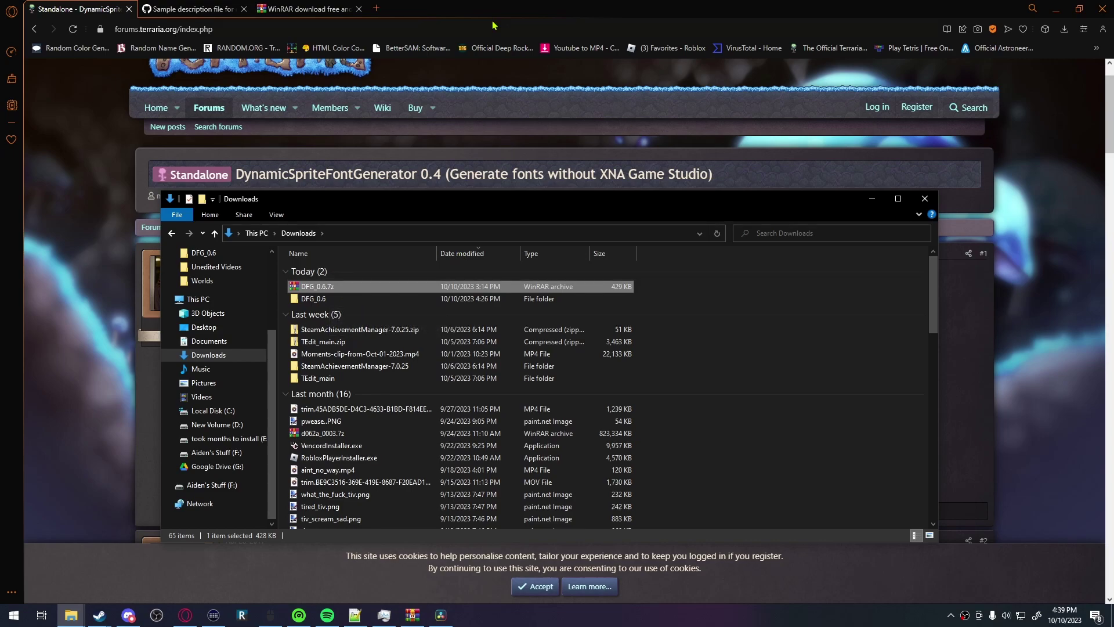
Step: View the WinRAR download page in the browser, and return to the DynamicSpriteFontGenerator forum thread
click(314, 6)
click(314, 6)
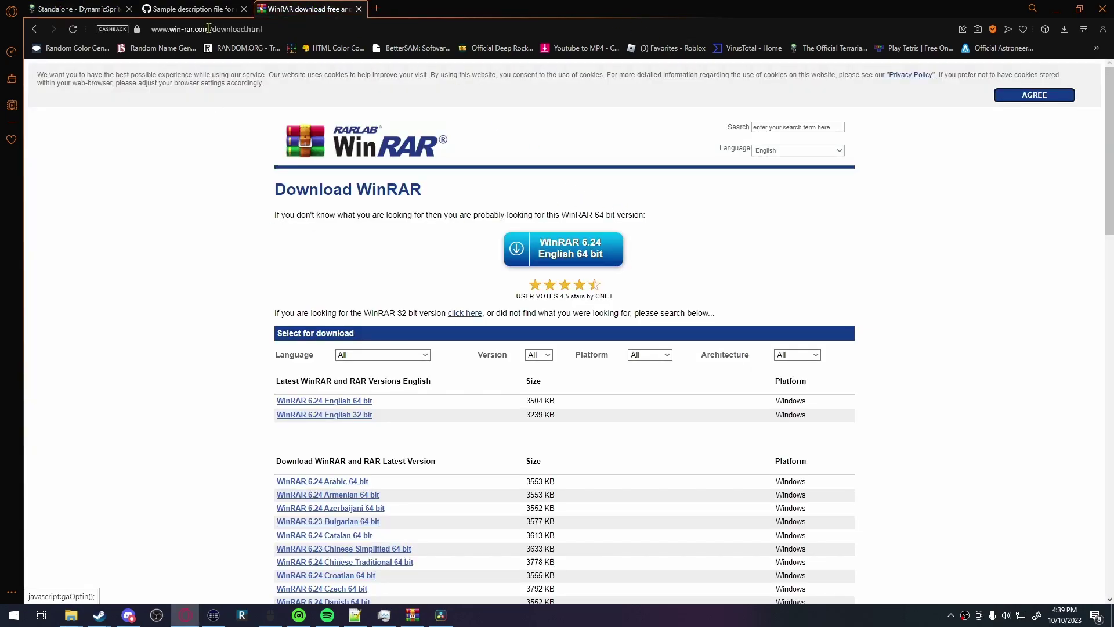
click(104, 7)
Step: Switch to the DFG_0.6.7z archive in WinRAR and try to extract all its files without confirmation
mouse_move(412, 614)
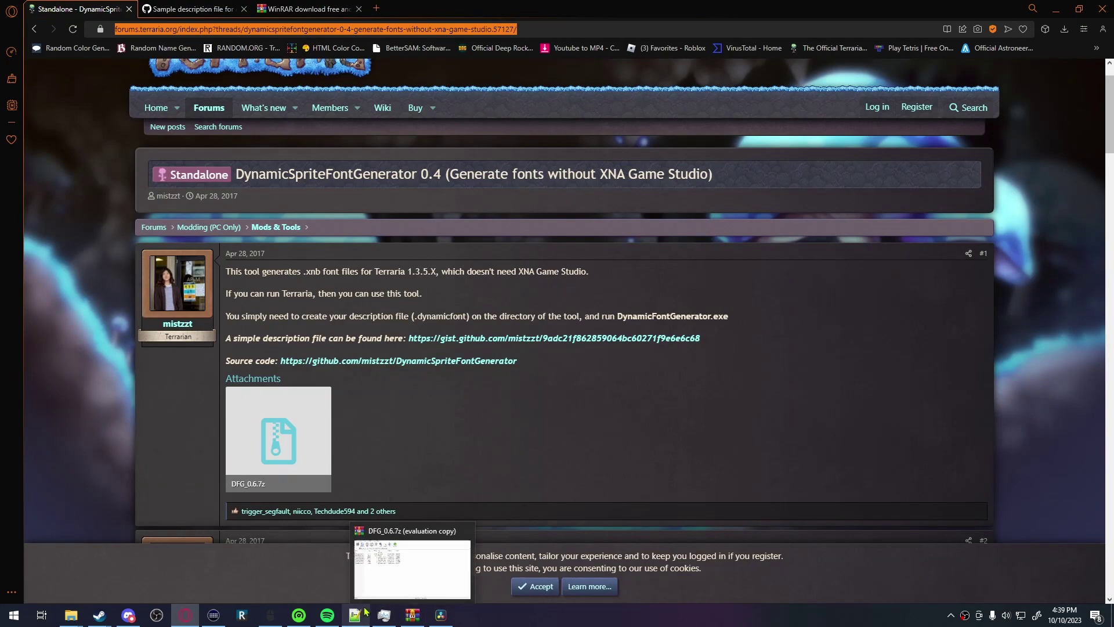
click(414, 580)
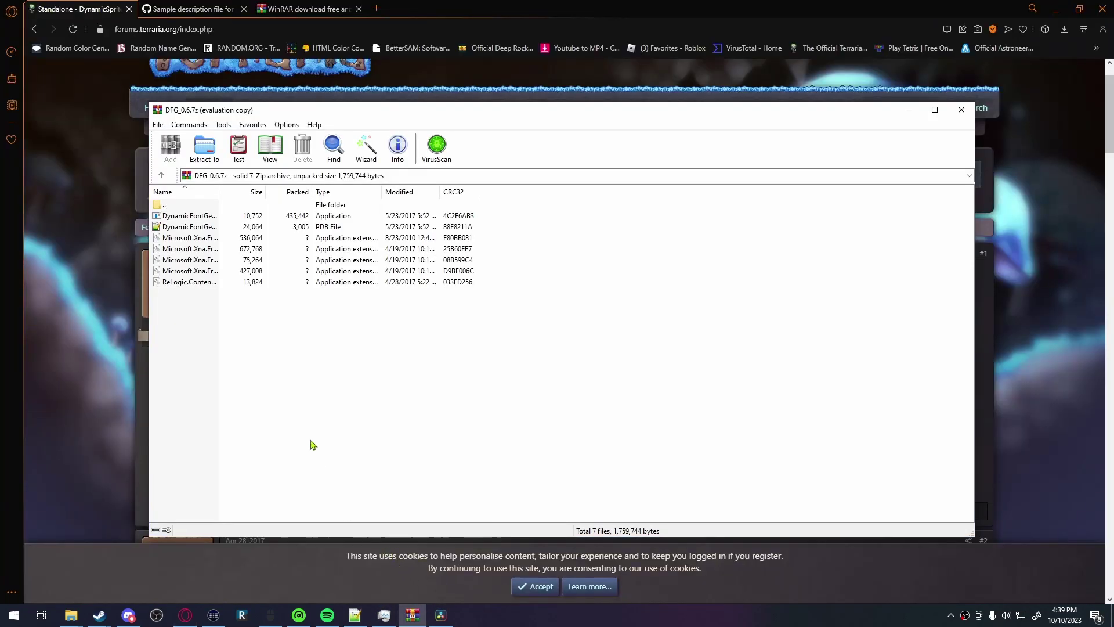
drag(439, 325, 332, 218)
right_click(331, 216)
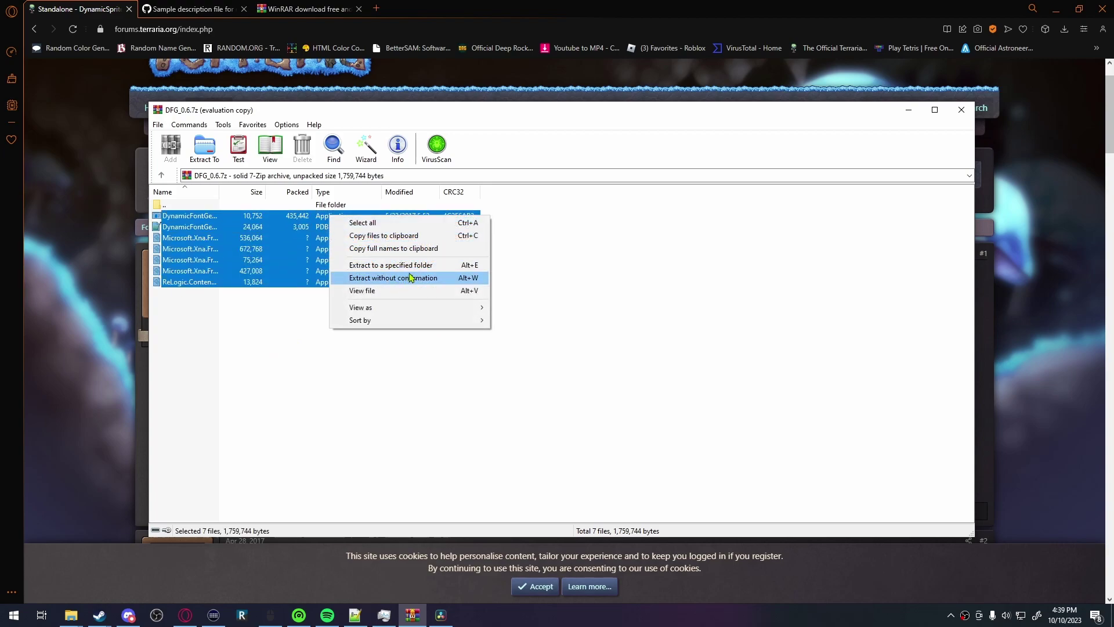
click(436, 276)
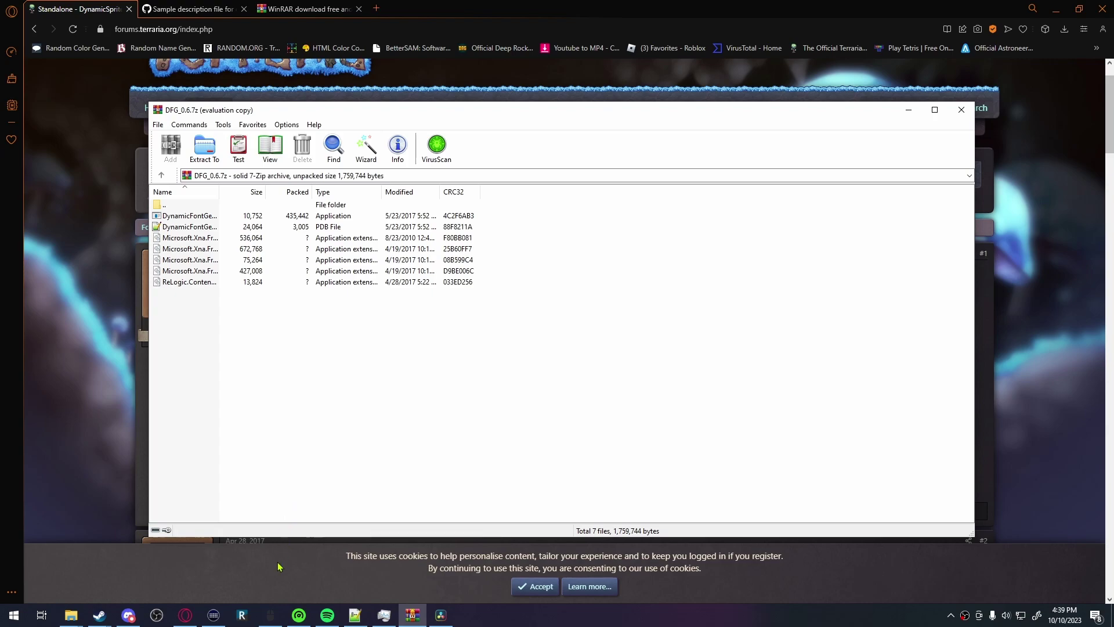
Step: Open the extracted DFG_0.6 folder in Downloads using File Explorer
mouse_move(71, 614)
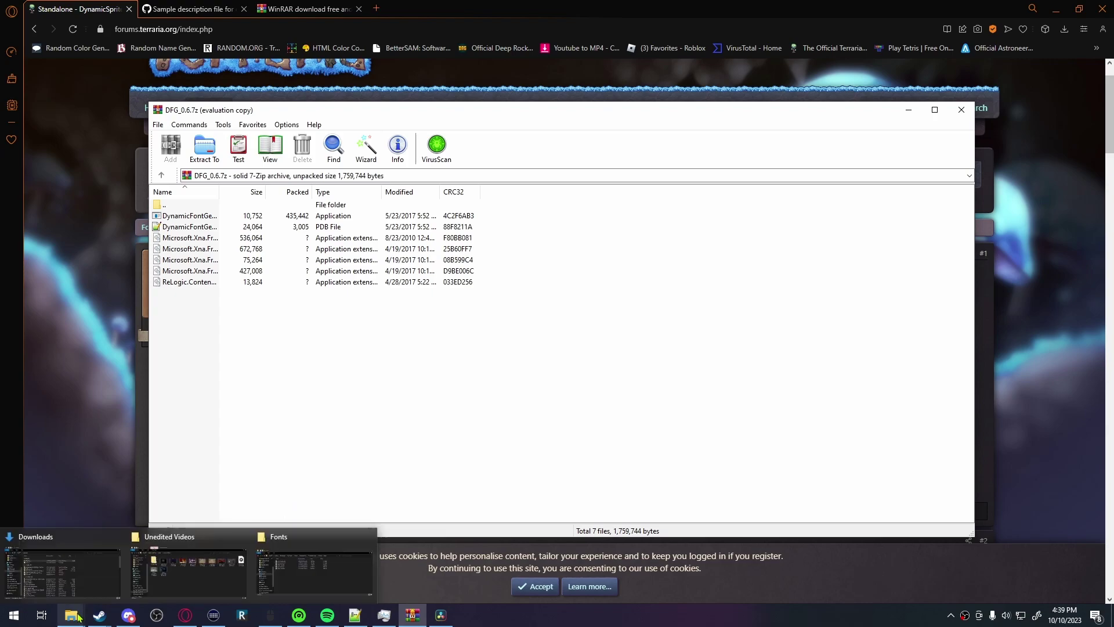
click(81, 590)
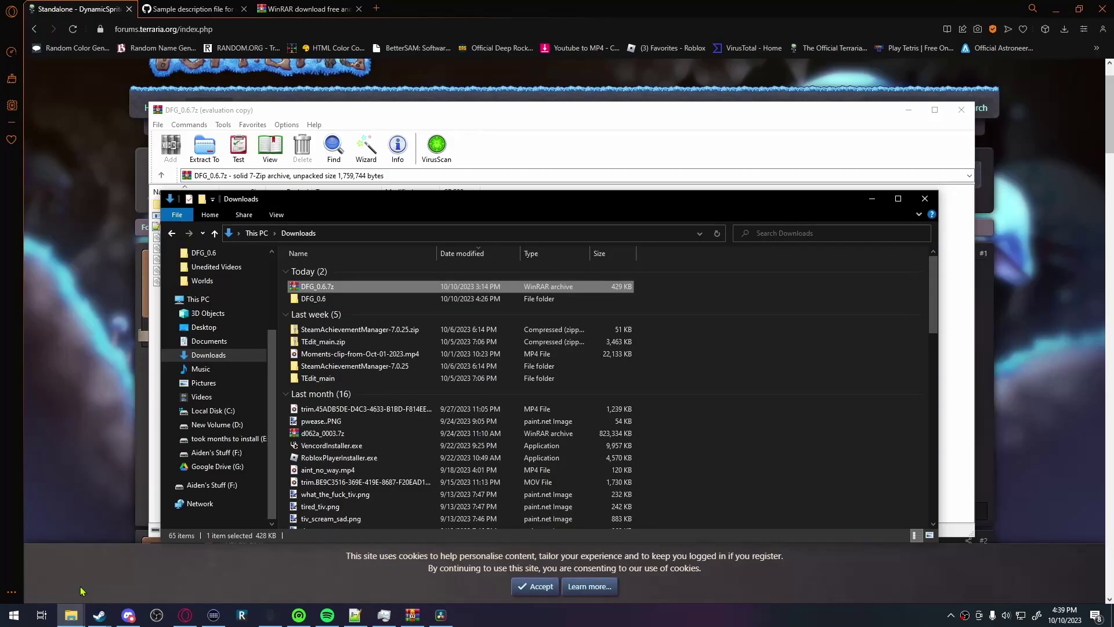
double_click(367, 300)
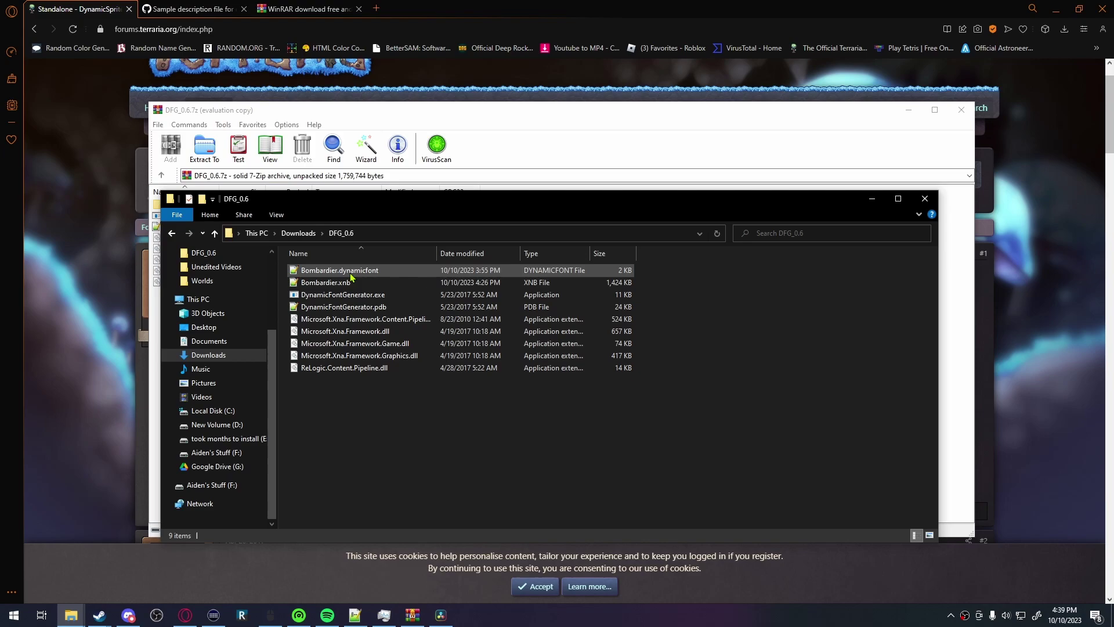
Step: Switch to the SampleFont.dynamicfont gist in the browser and skim the sample description file
click(176, 6)
click(177, 5)
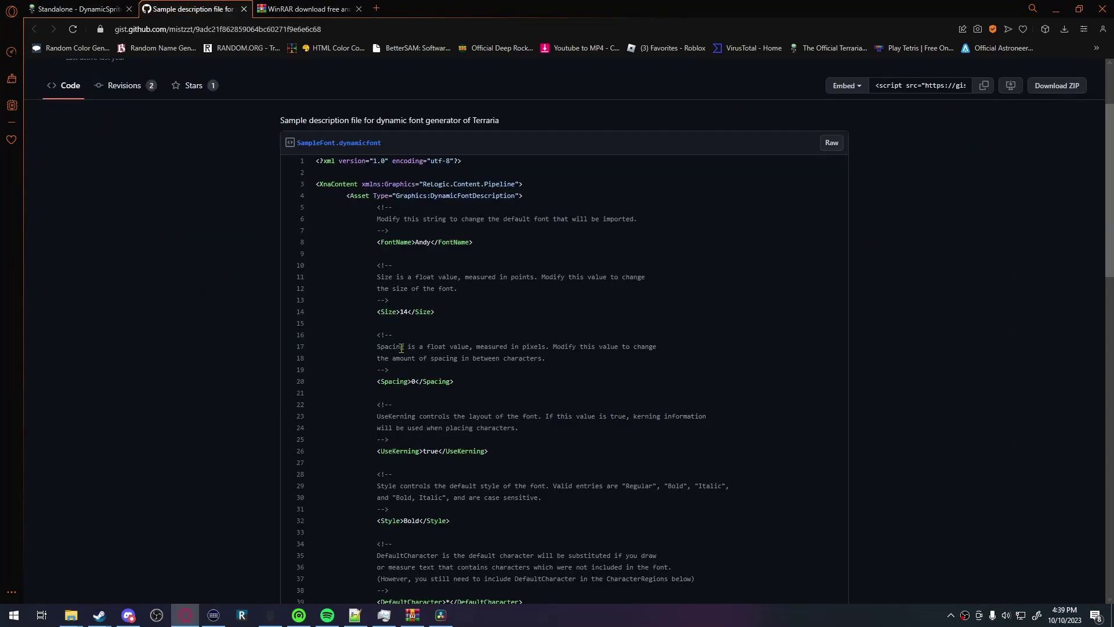
scroll(468, 220, down, 12)
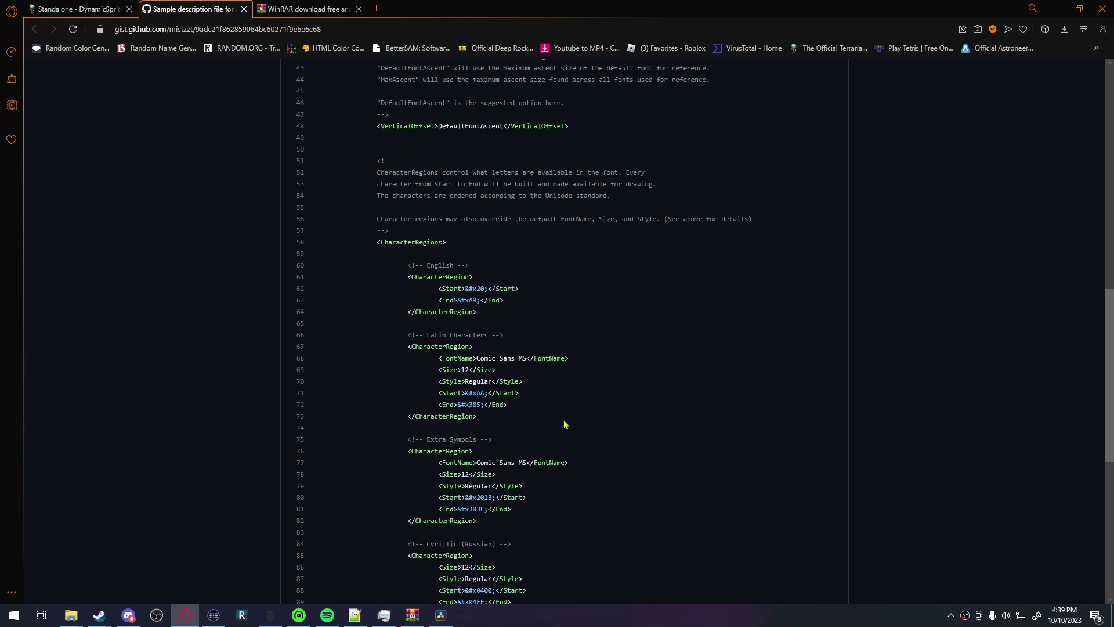
scroll(615, 491, down, 4)
scroll(626, 480, up, 12)
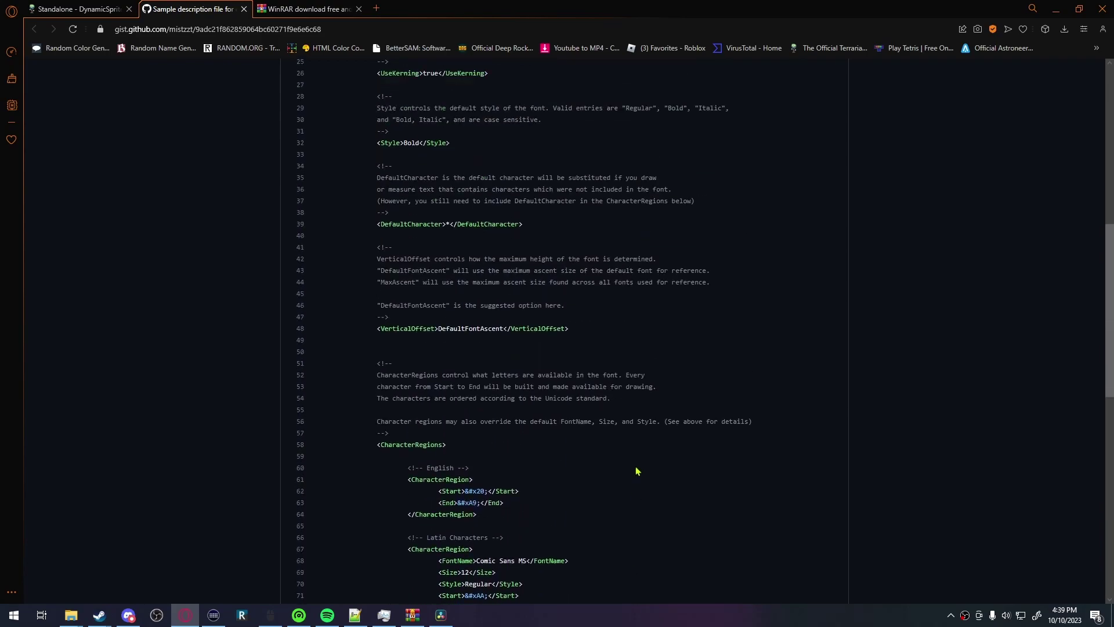
scroll(637, 471, up, 7)
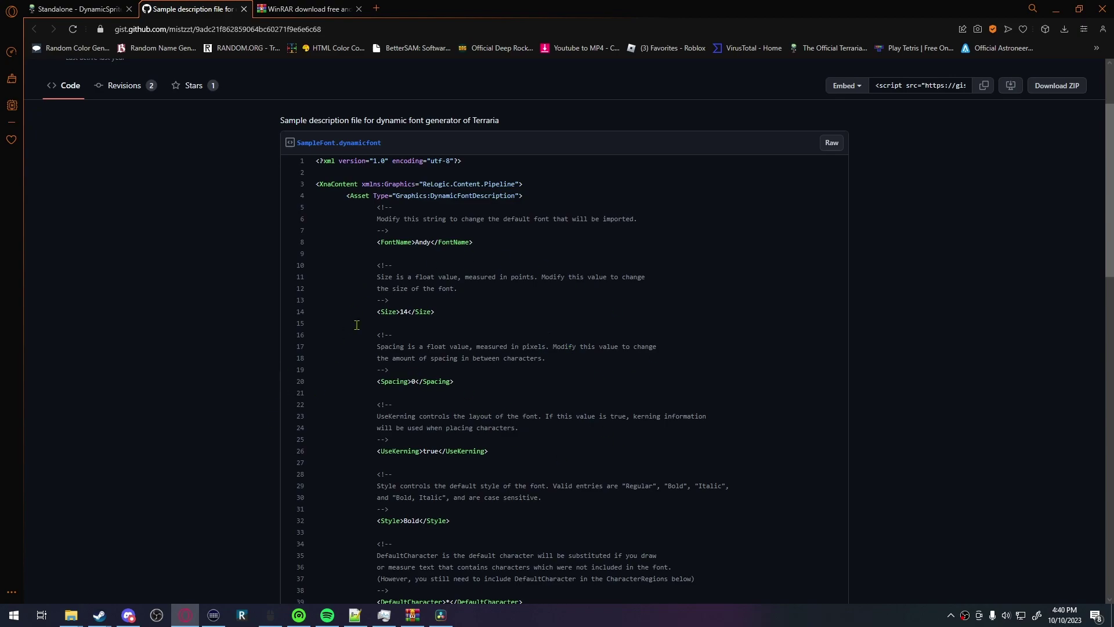
Step: Read the size, spacing, kerning and style settings in the sample file, highlighting the note on the case-sensitive style entries
scroll(360, 424, down, 1)
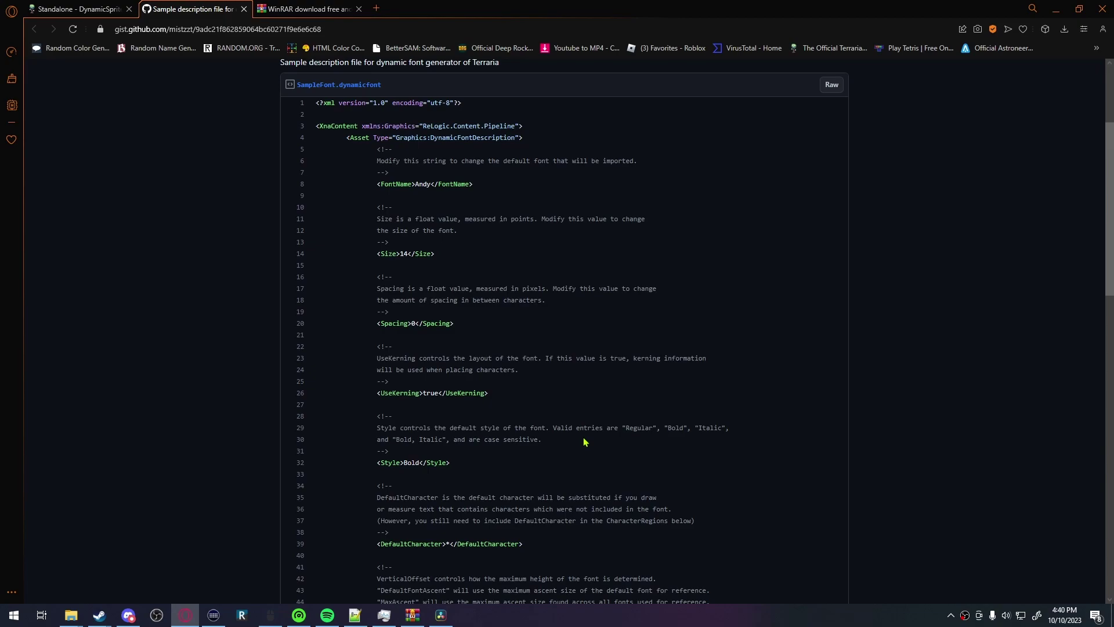
scroll(585, 442, down, 1)
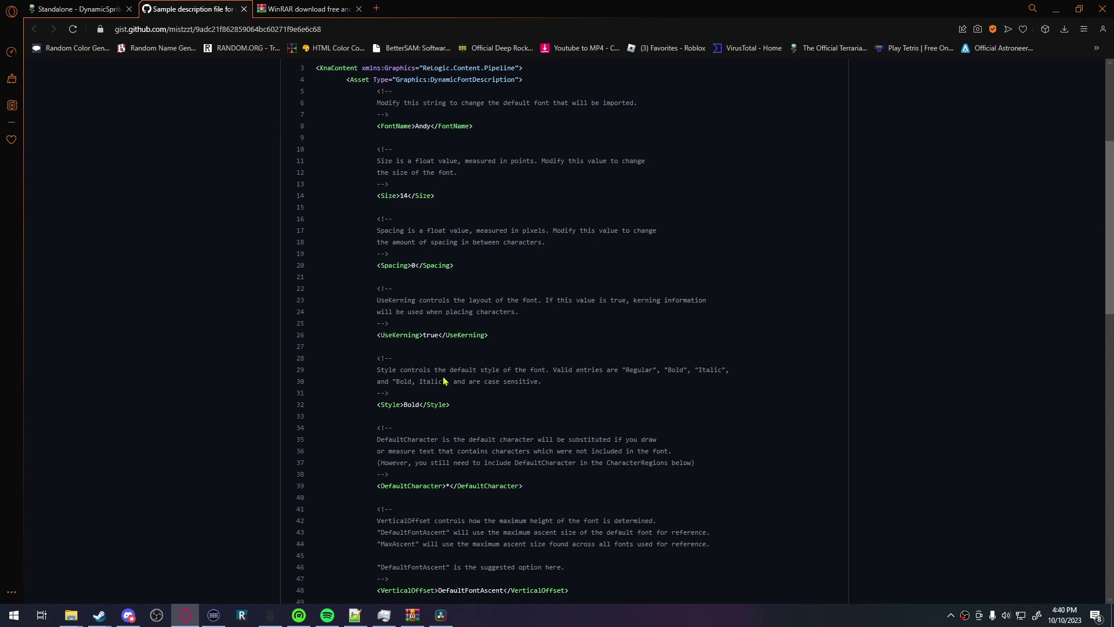
drag(535, 377, 378, 381)
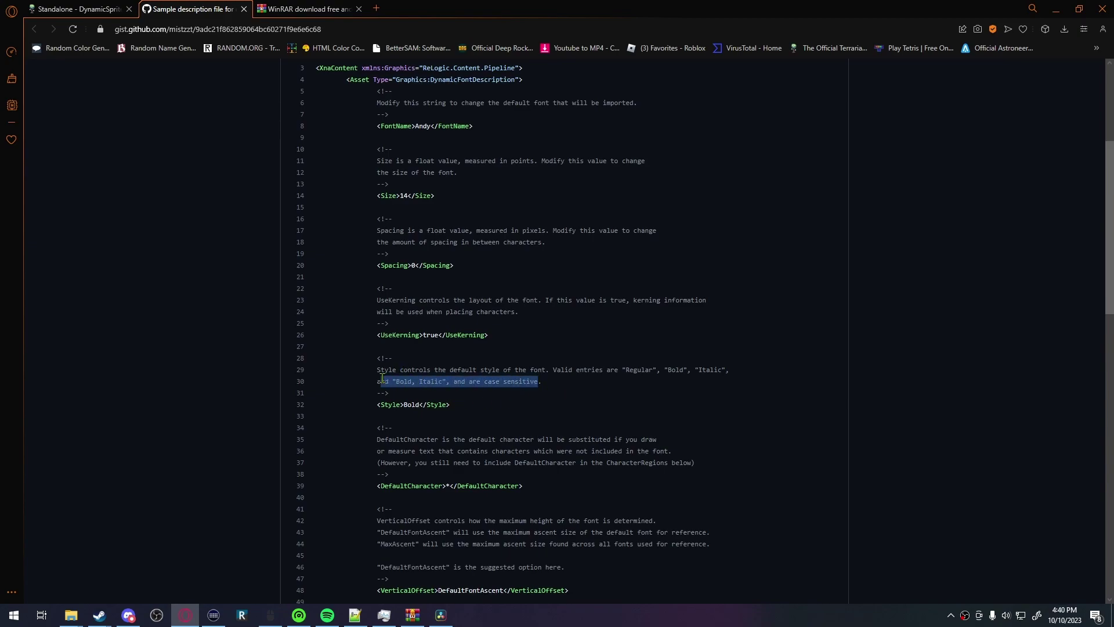
click(600, 423)
scroll(529, 371, down, 3)
scroll(436, 325, up, 1)
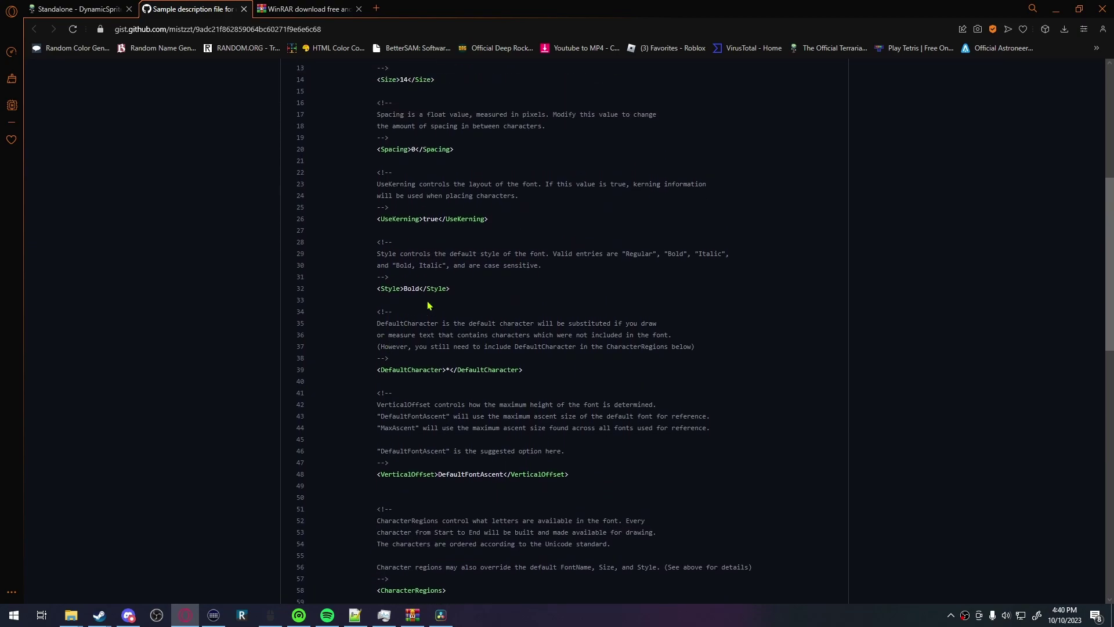
scroll(522, 357, down, 1)
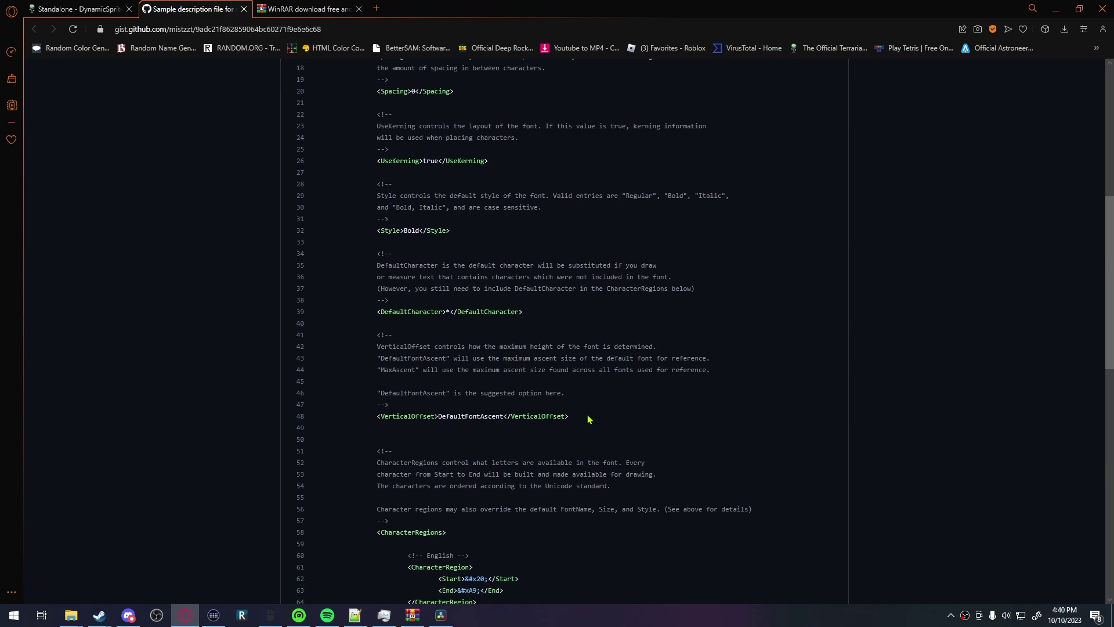
Step: Highlight the VerticalOffset setting in the sample file and read the explanation of the character regions
drag(569, 419, 424, 416)
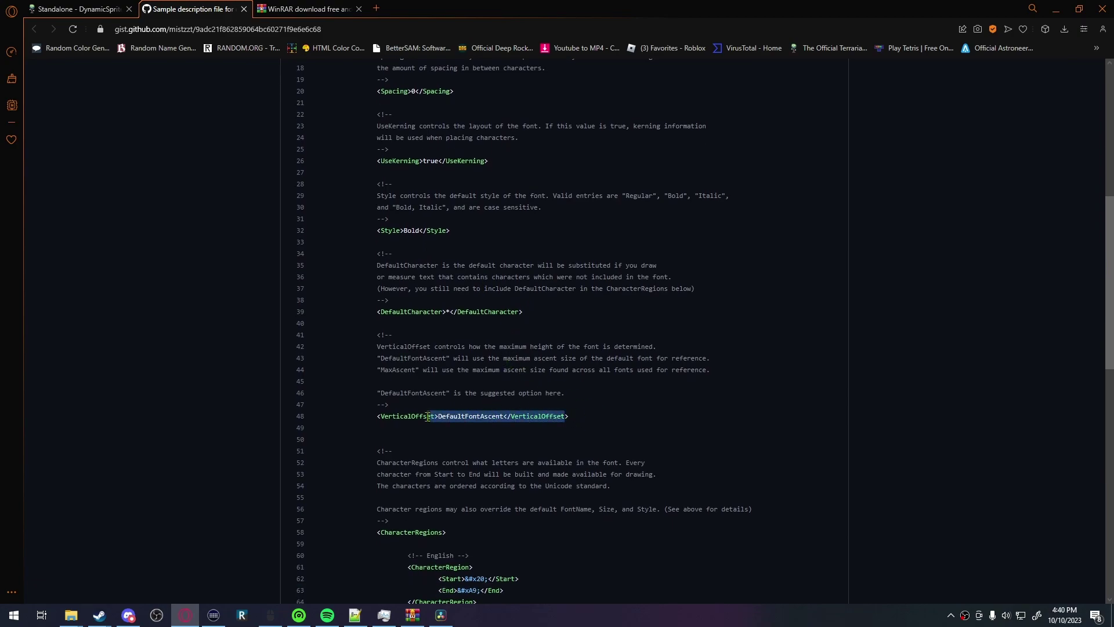
click(640, 424)
scroll(597, 429, down, 2)
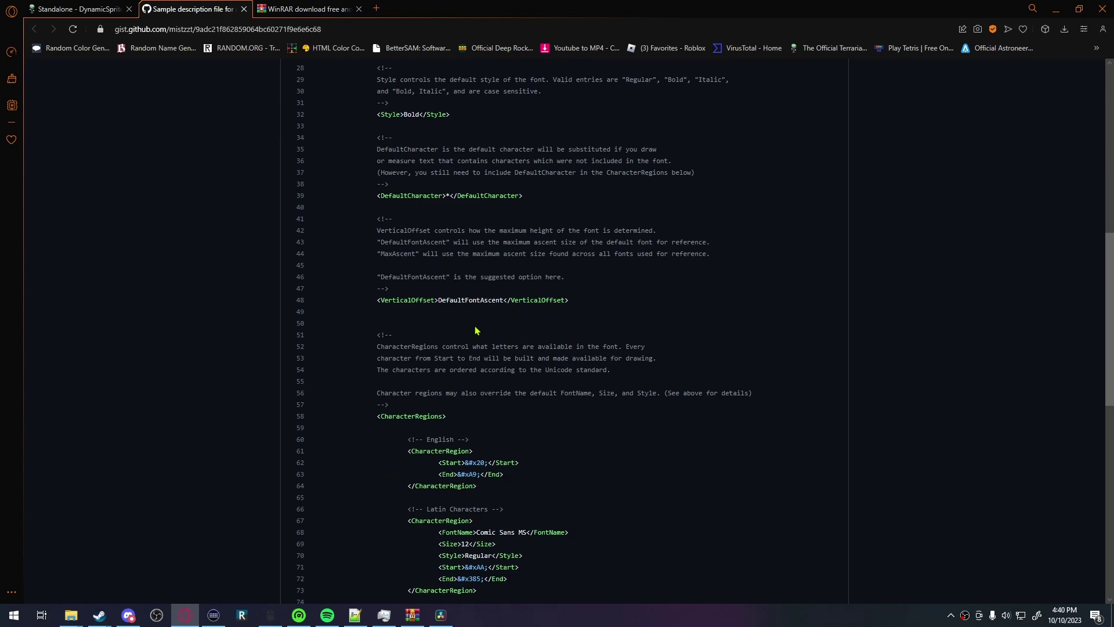
scroll(471, 312, down, 1)
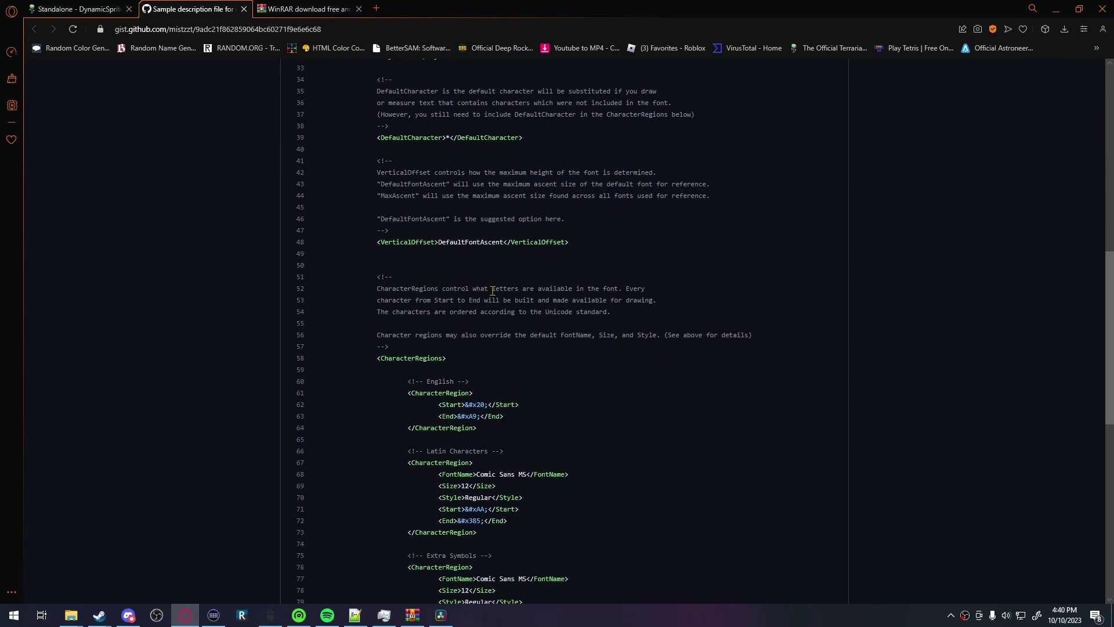
scroll(783, 501, down, 1)
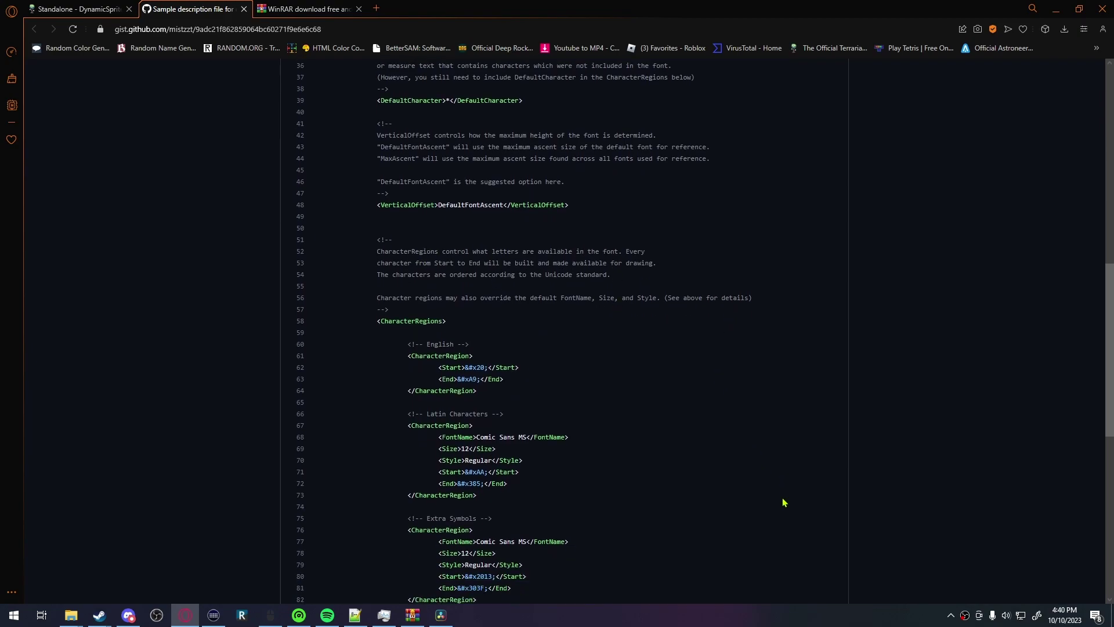
scroll(776, 495, down, 1)
Step: Look over the whole sample description file again, from the FontName setting to the Full Width English character region
scroll(758, 499, up, 12)
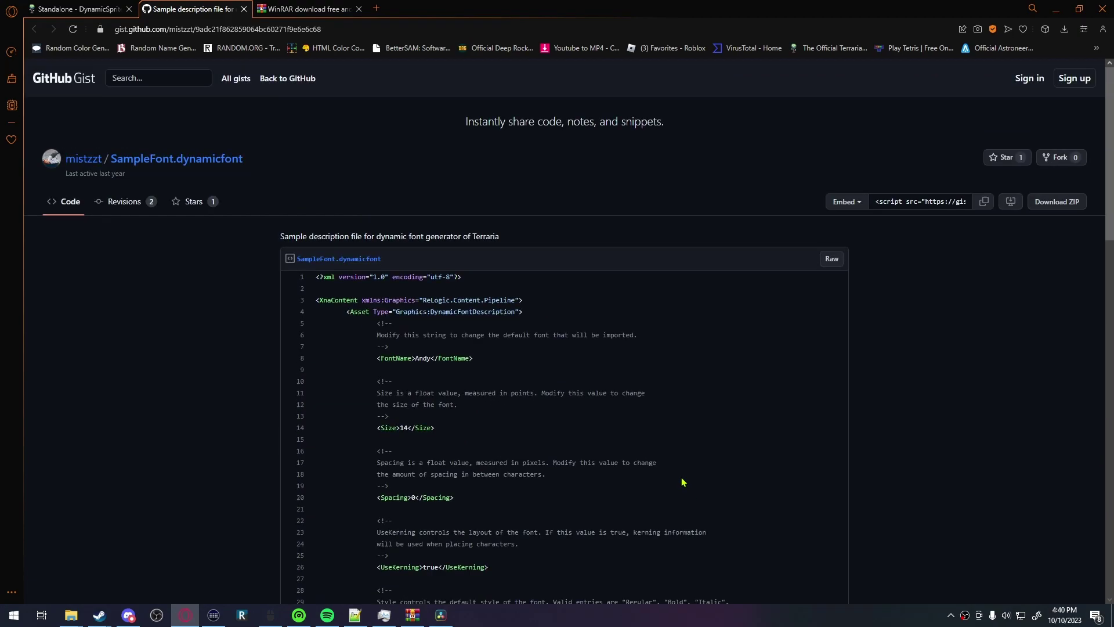
scroll(522, 371, down, 7)
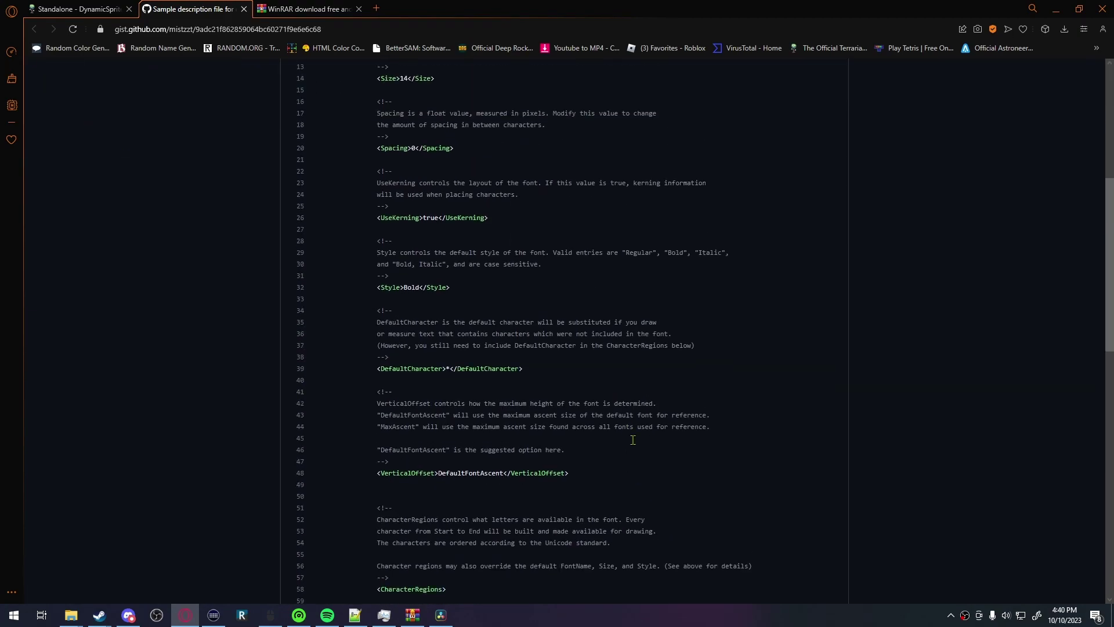
scroll(551, 348, up, 5)
scroll(498, 394, down, 10)
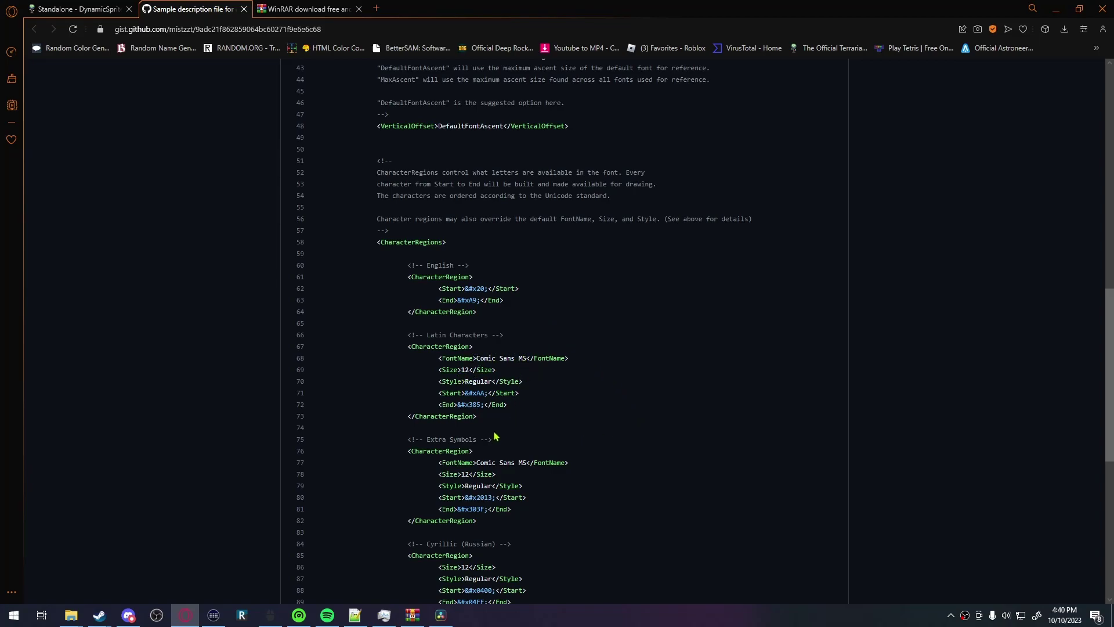
scroll(482, 462, up, 15)
scroll(500, 453, down, 12)
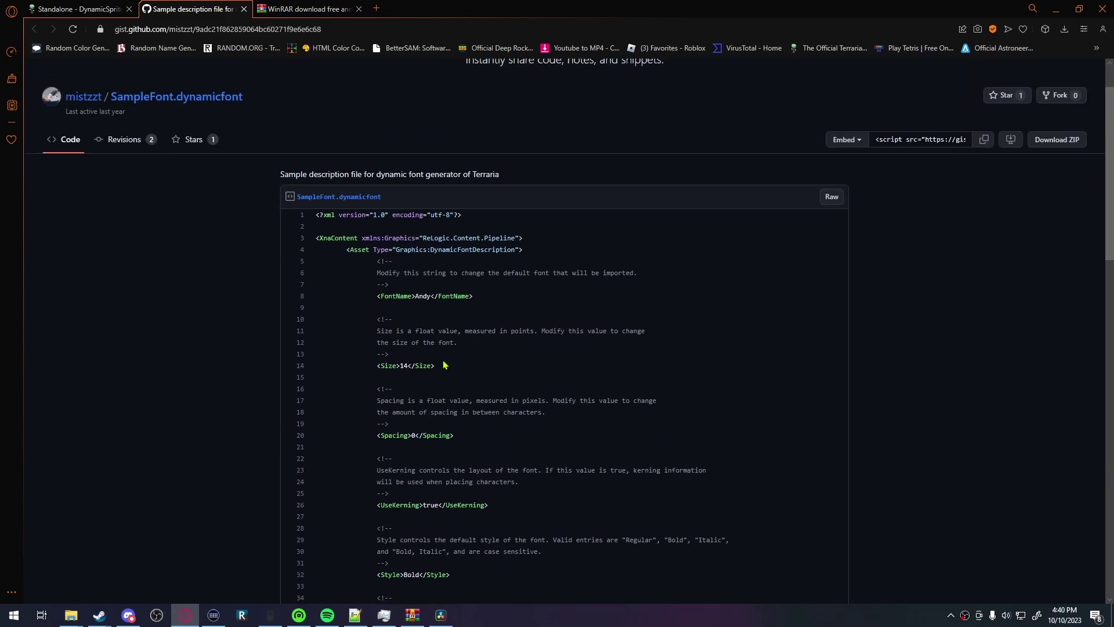
scroll(499, 453, down, 4)
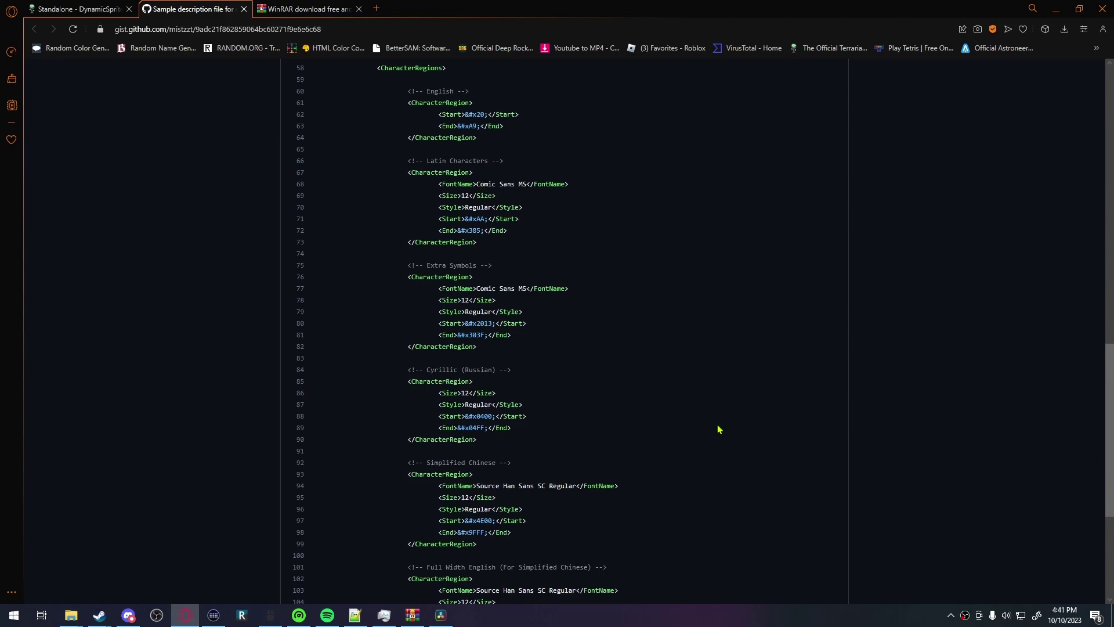
scroll(718, 429, down, 2)
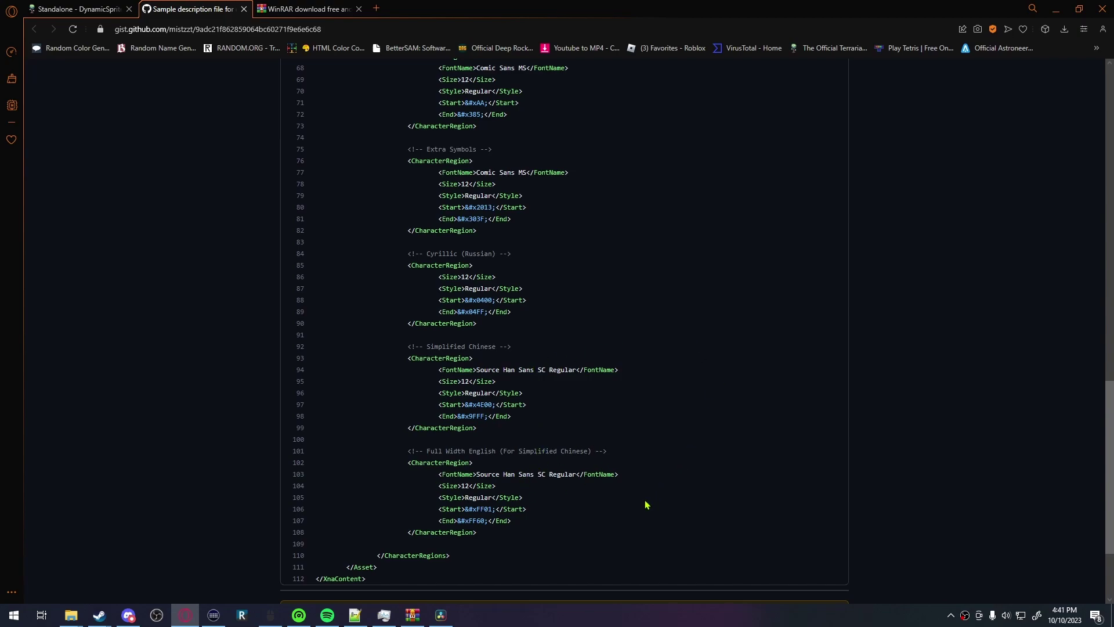
scroll(609, 522, up, 15)
Step: Bring up Bombardier.dynamicfont in Notepad++ and examine its font settings and character regions
click(354, 615)
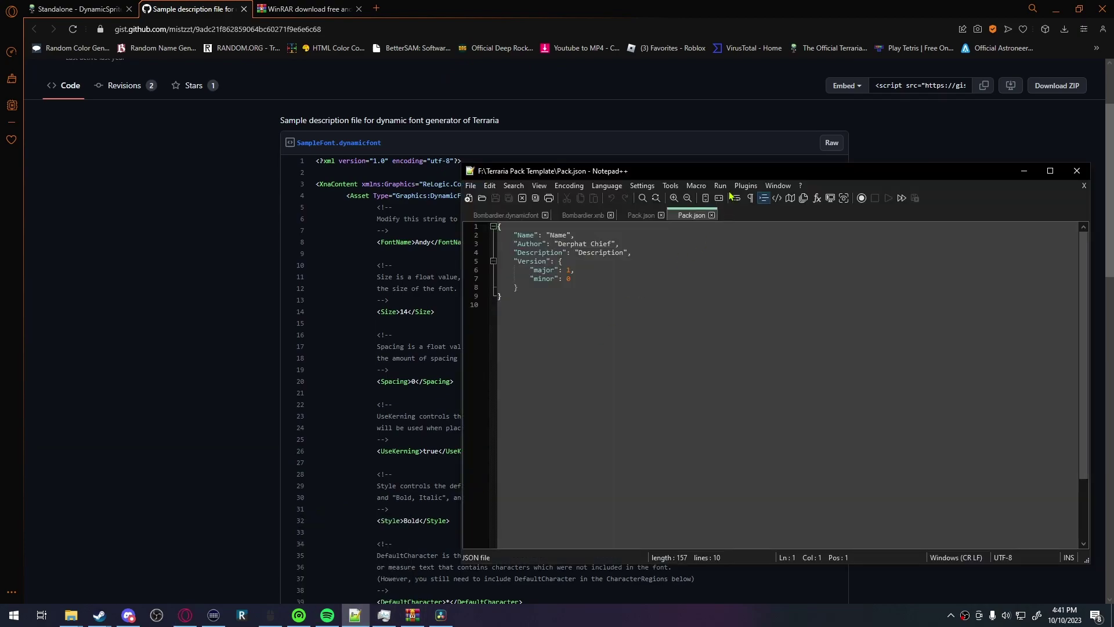
drag(742, 172, 476, 170)
click(233, 213)
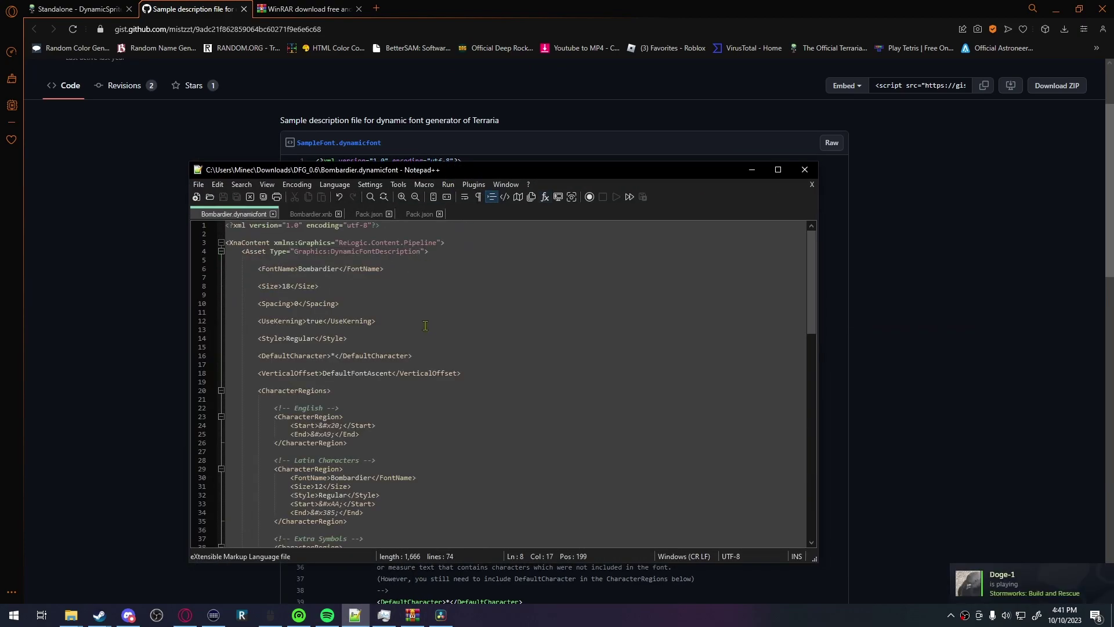
scroll(432, 335, down, 2)
scroll(431, 335, up, 2)
scroll(345, 287, down, 13)
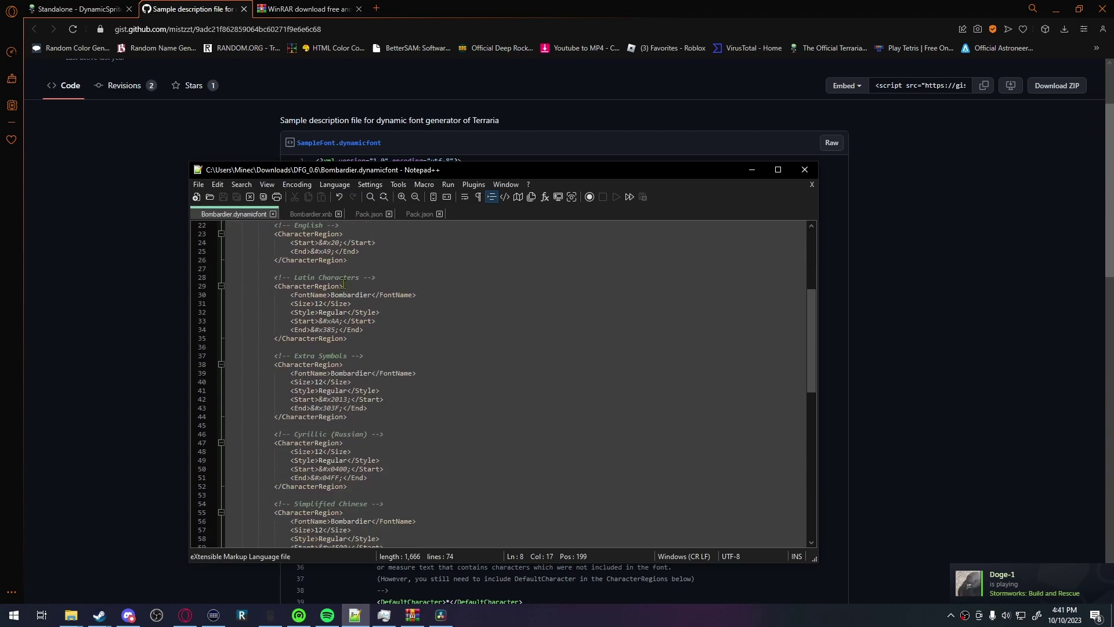
scroll(345, 287, down, 2)
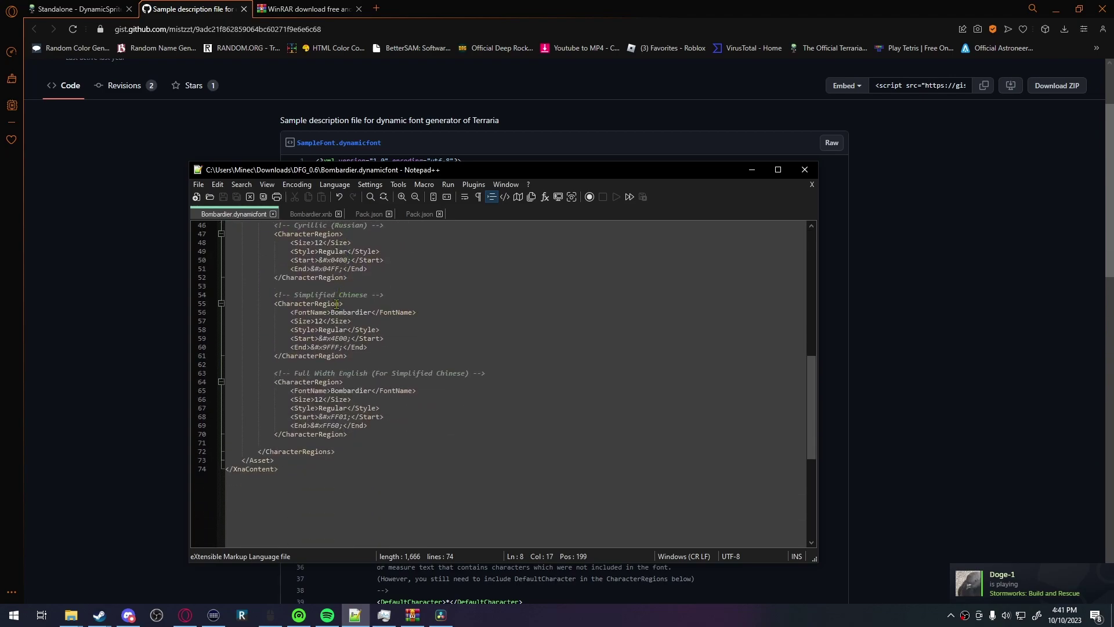
Step: Return to the start of Bombardier.dynamicfont, then examine DynamicFontGenerator.exe and the generated Bombardier.xnb in the DFG_0.6 folder
scroll(336, 304, up, 14)
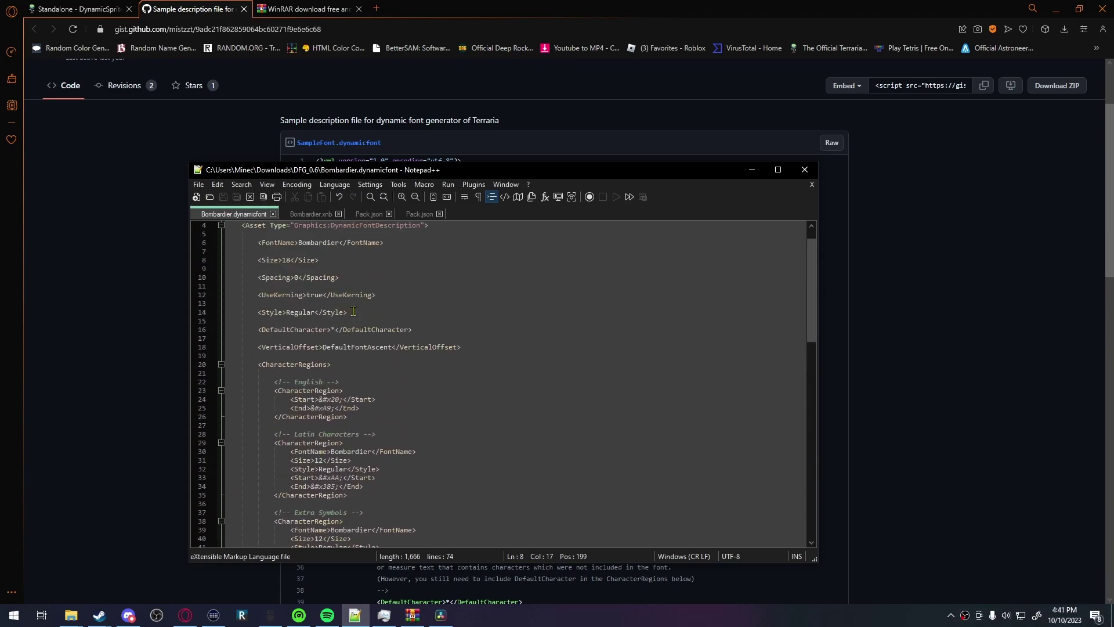
scroll(354, 312, up, 1)
mouse_move(70, 615)
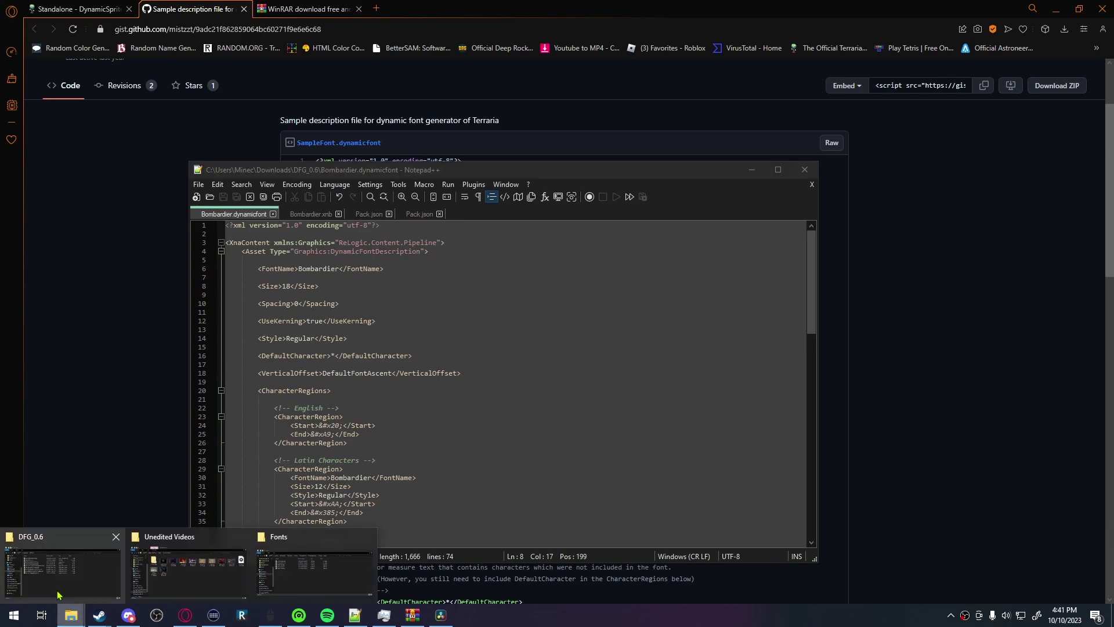
click(265, 573)
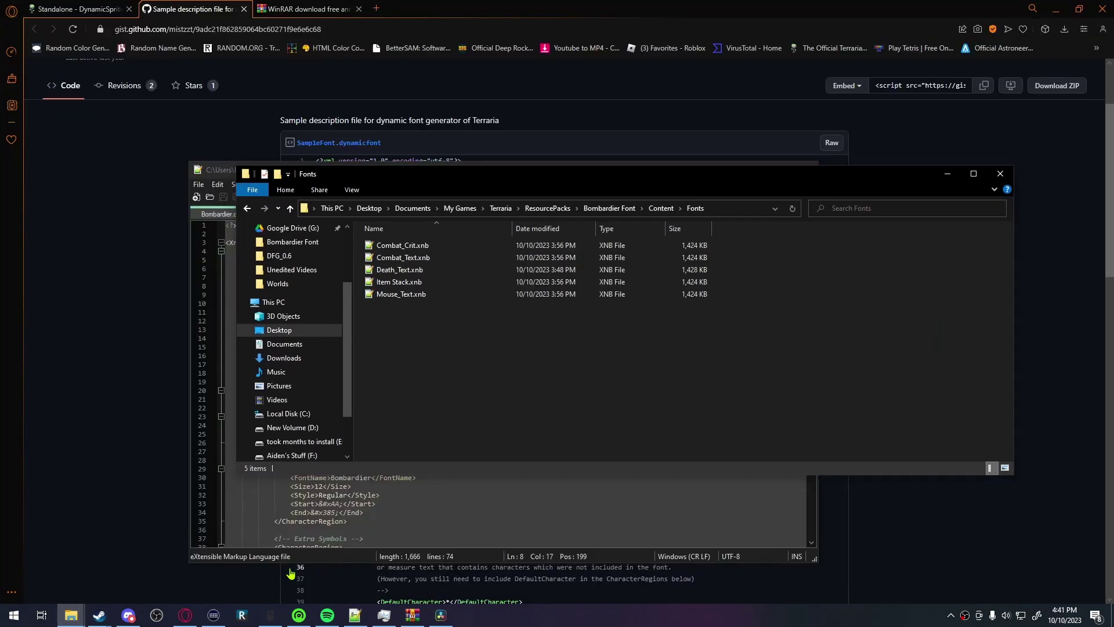
mouse_move(71, 615)
click(113, 562)
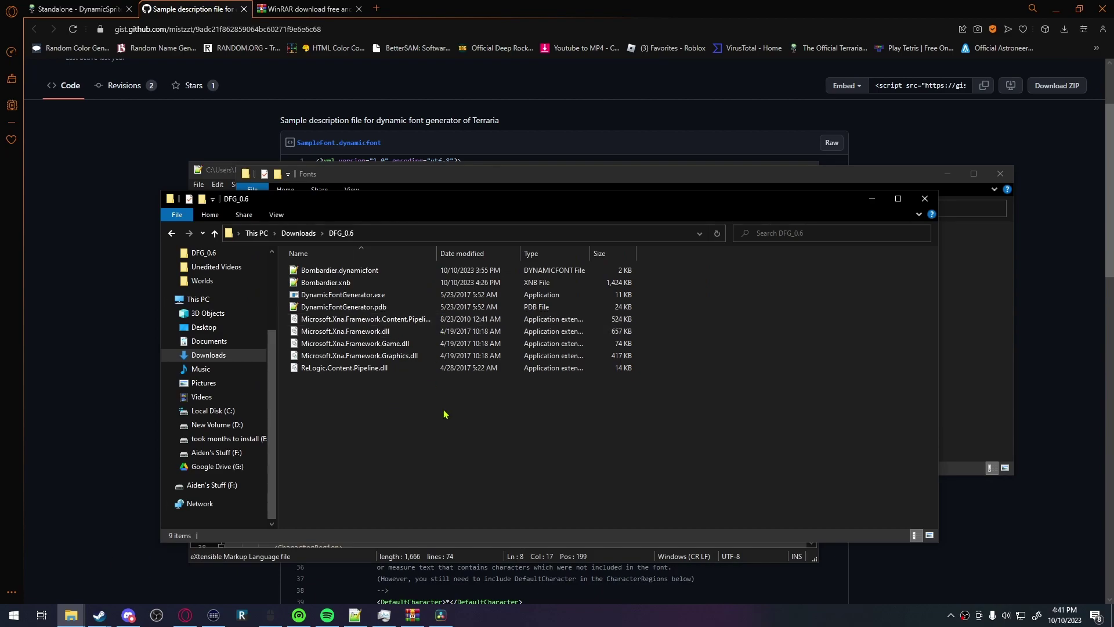
click(387, 297)
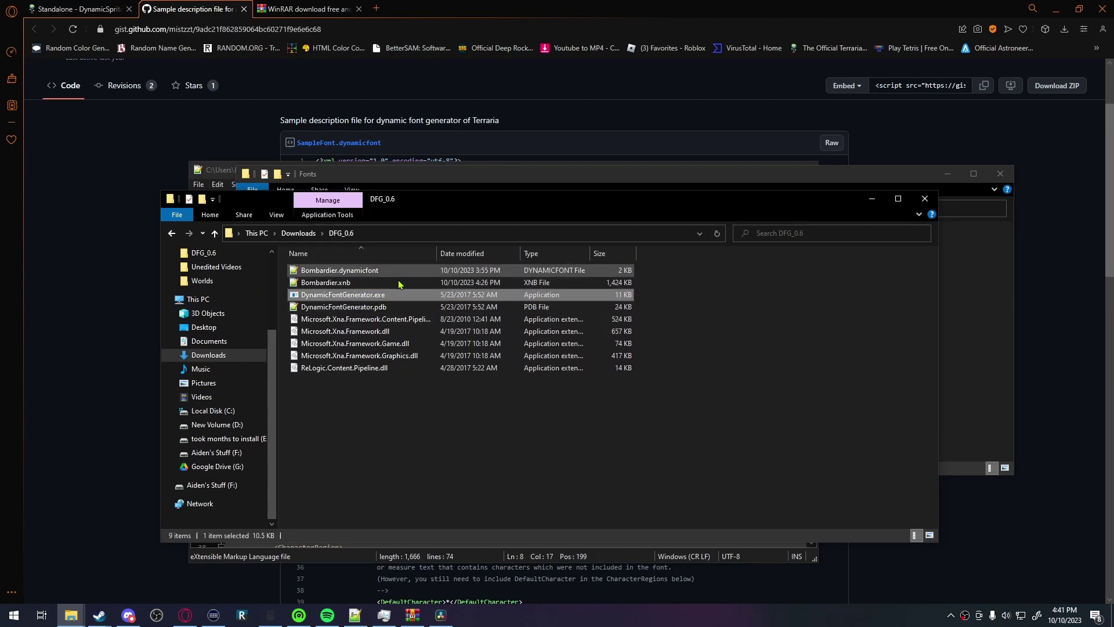
click(369, 282)
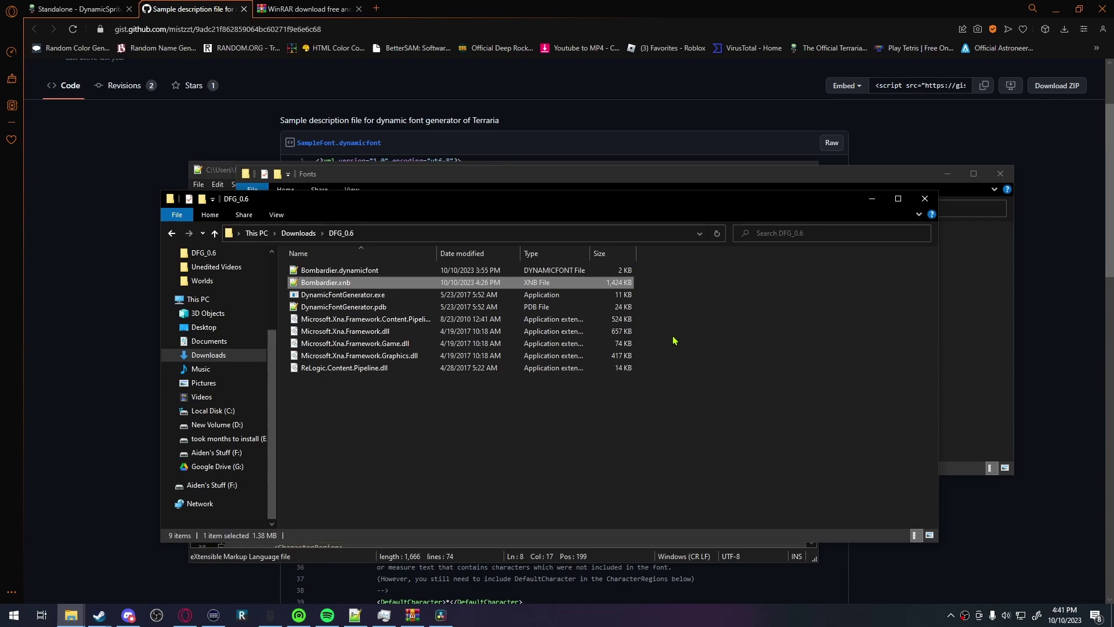
Step: Examine the Bombardier Font resource pack's Content > Fonts folder structure and its XNB file names alongside the DFG_0.6 folder
click(505, 177)
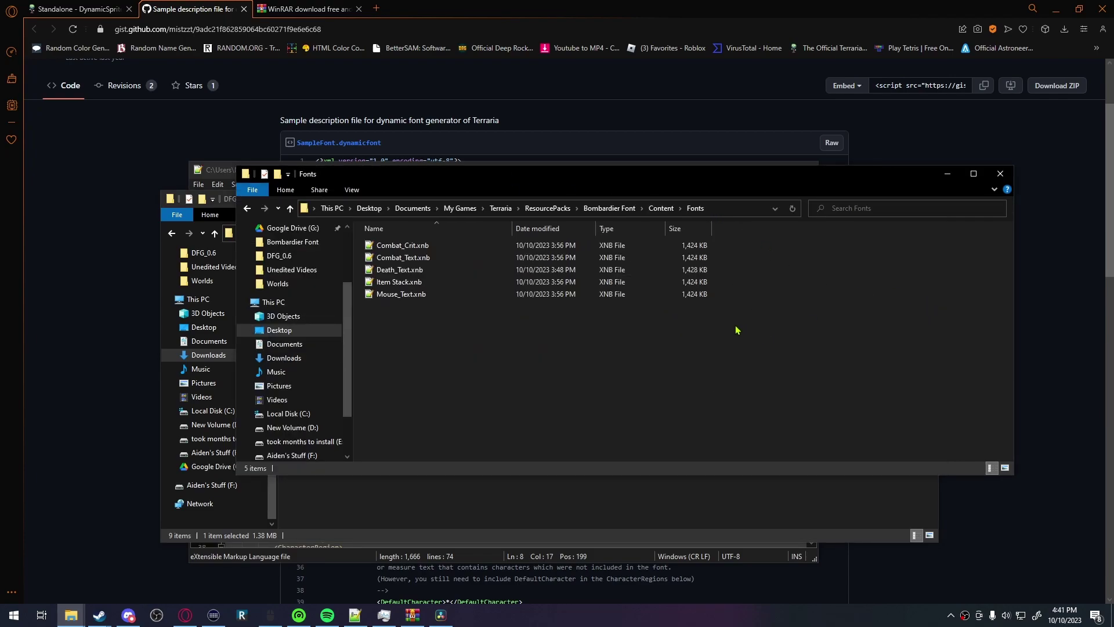
click(660, 208)
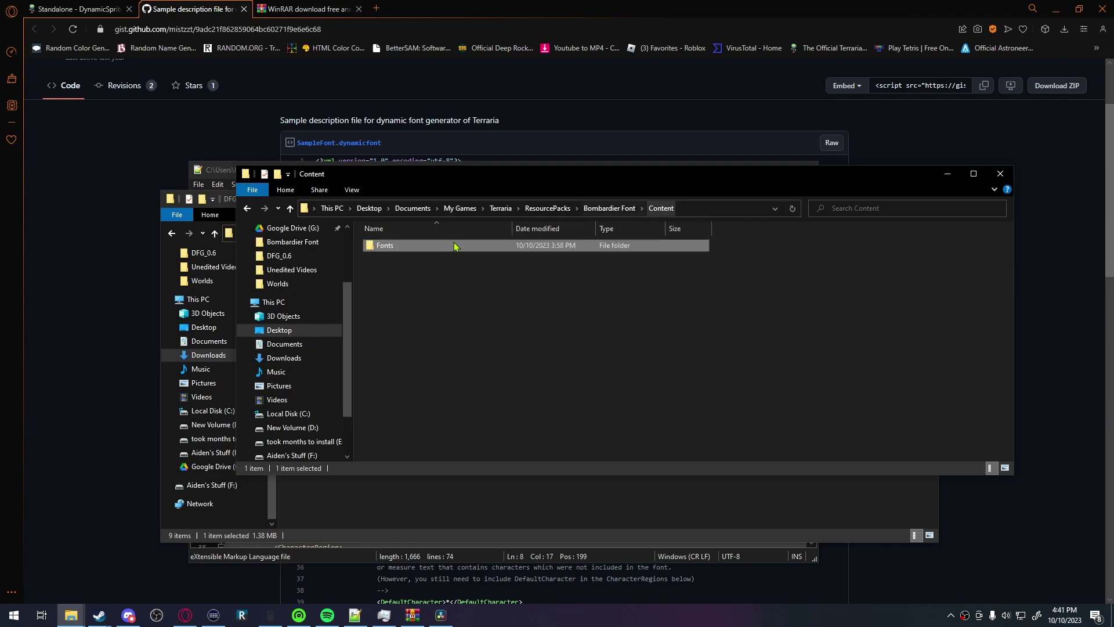
double_click(635, 256)
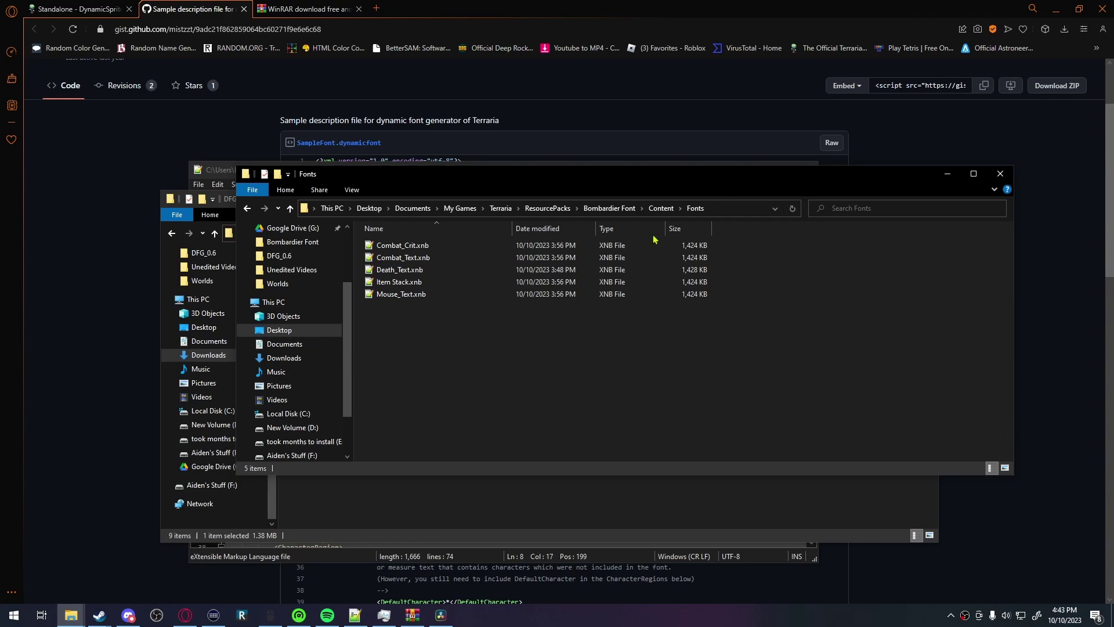
click(724, 489)
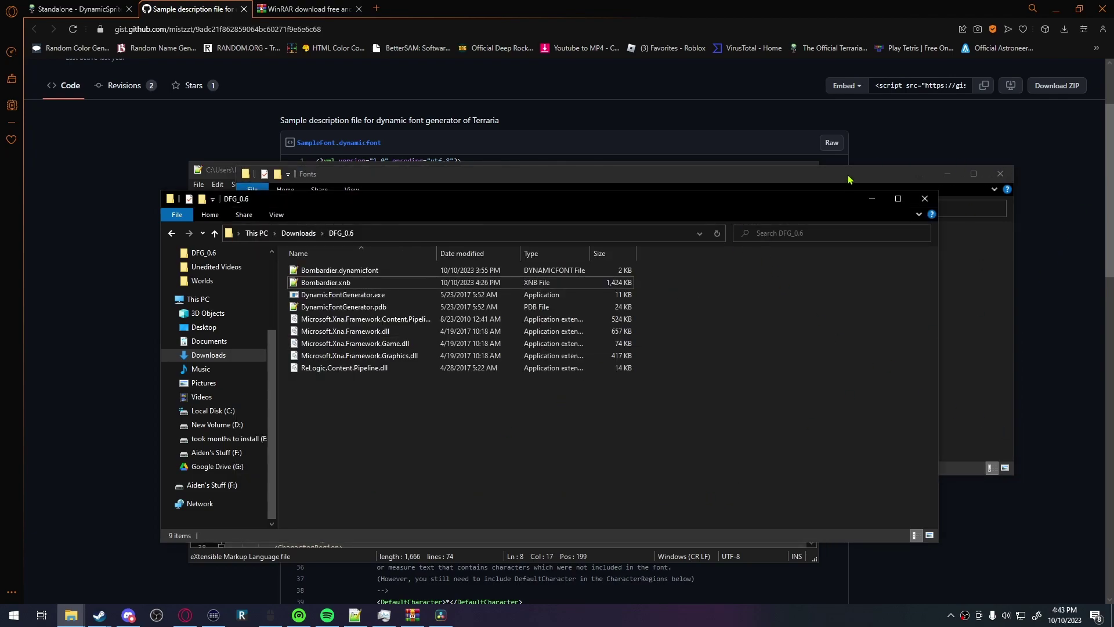
click(848, 179)
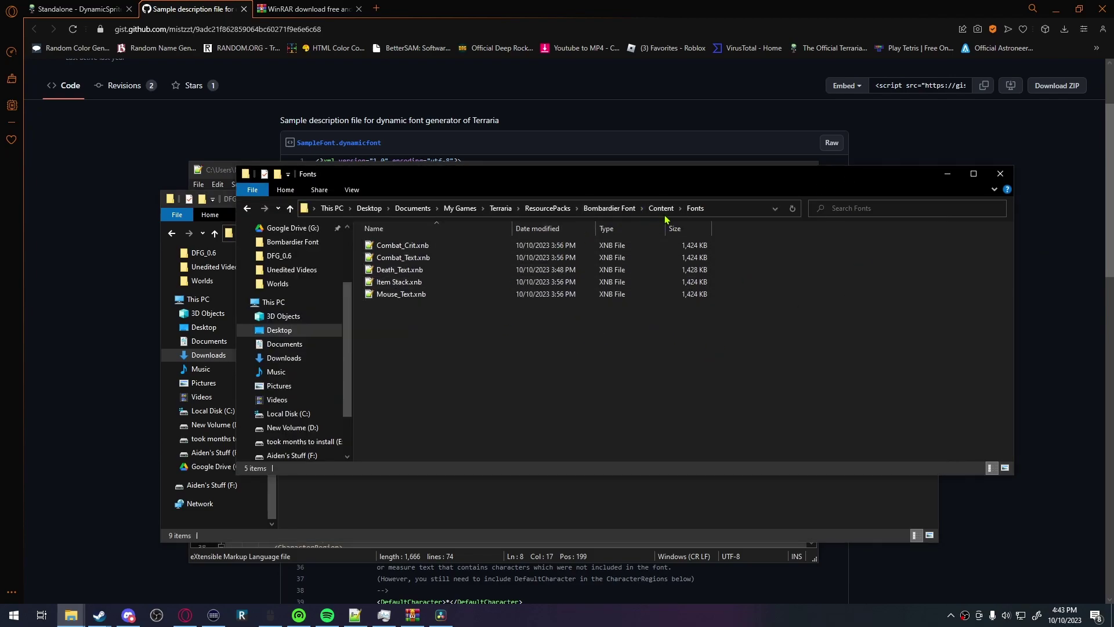
Step: Switch to Steam, launch Terraria from the library and bring up the single-player character selection
click(99, 613)
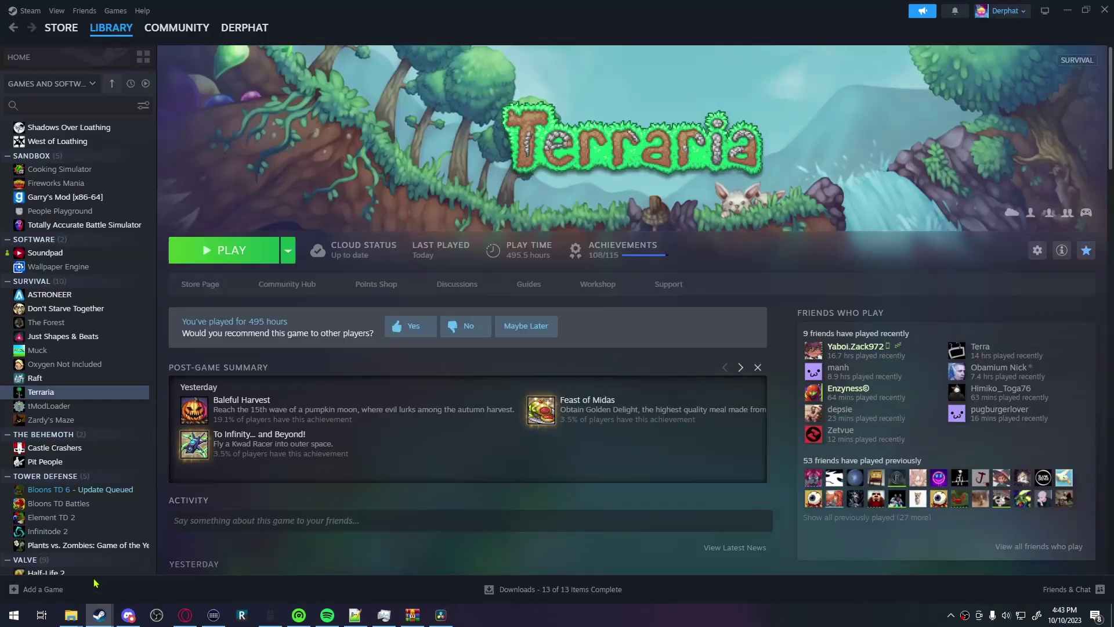
click(247, 262)
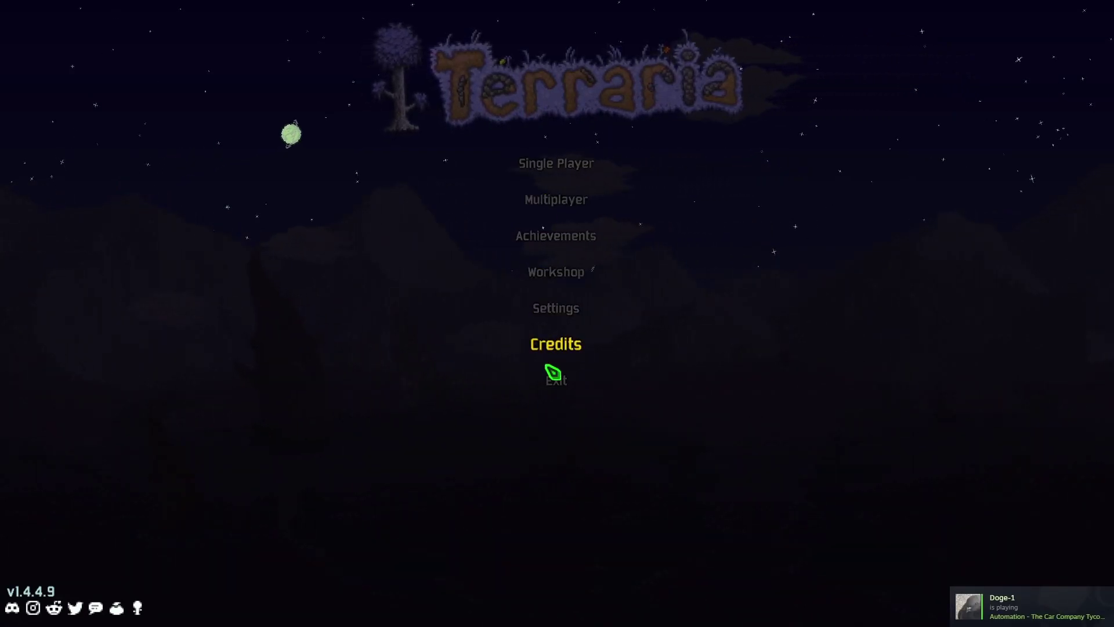
click(558, 179)
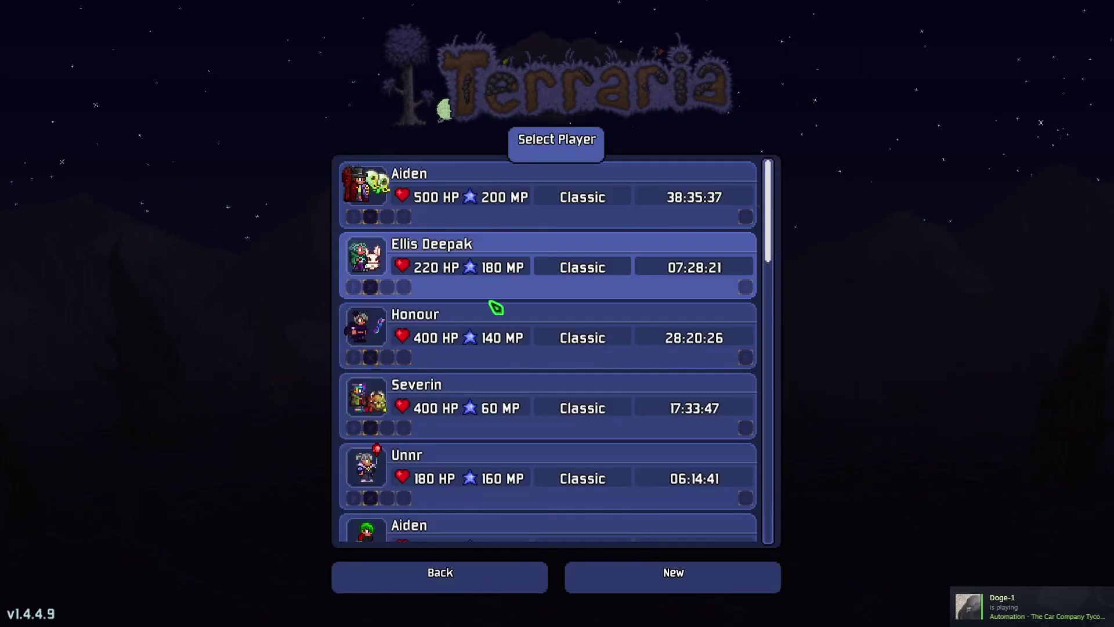
Step: Play as the first listed character and load the world The Dreamland Sanctuary
click(358, 220)
scroll(406, 458, down, 10)
scroll(370, 528, down, 5)
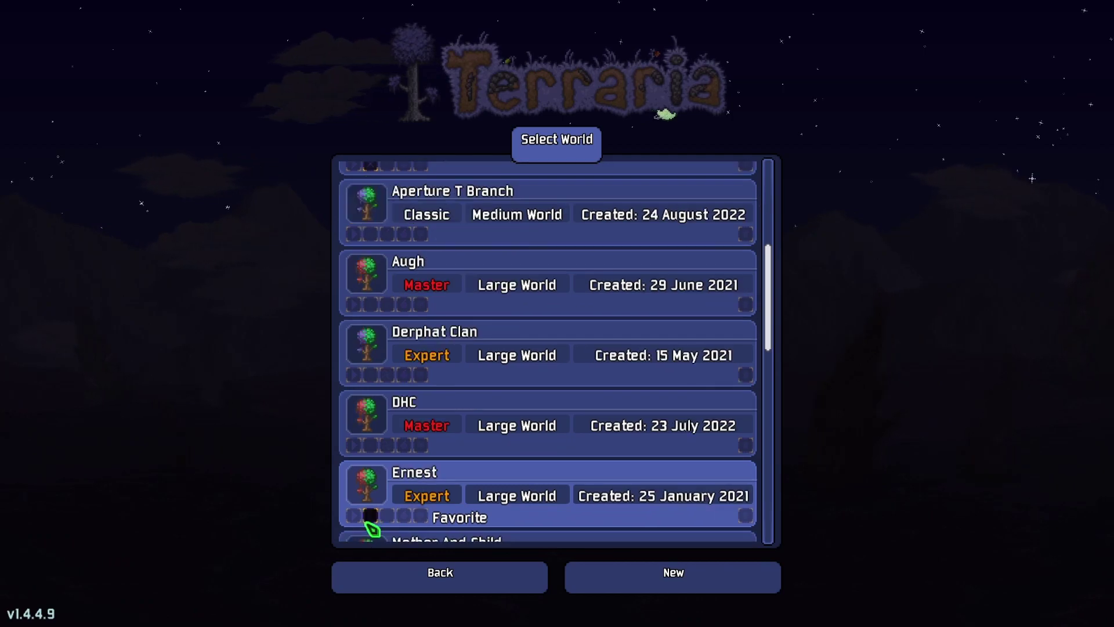
scroll(369, 522, down, 6)
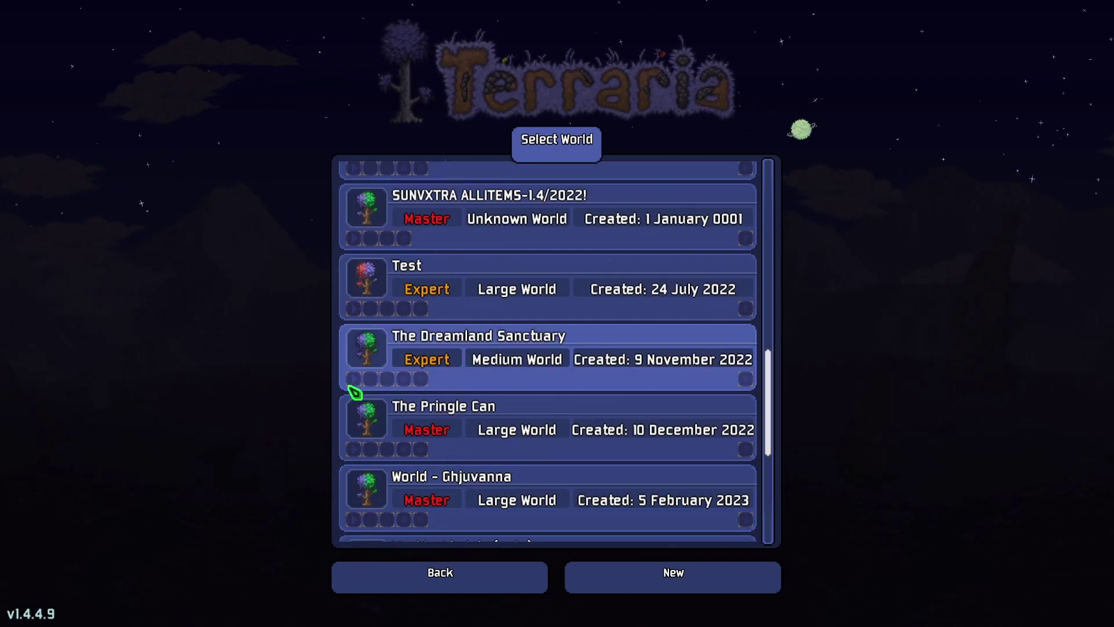
click(351, 383)
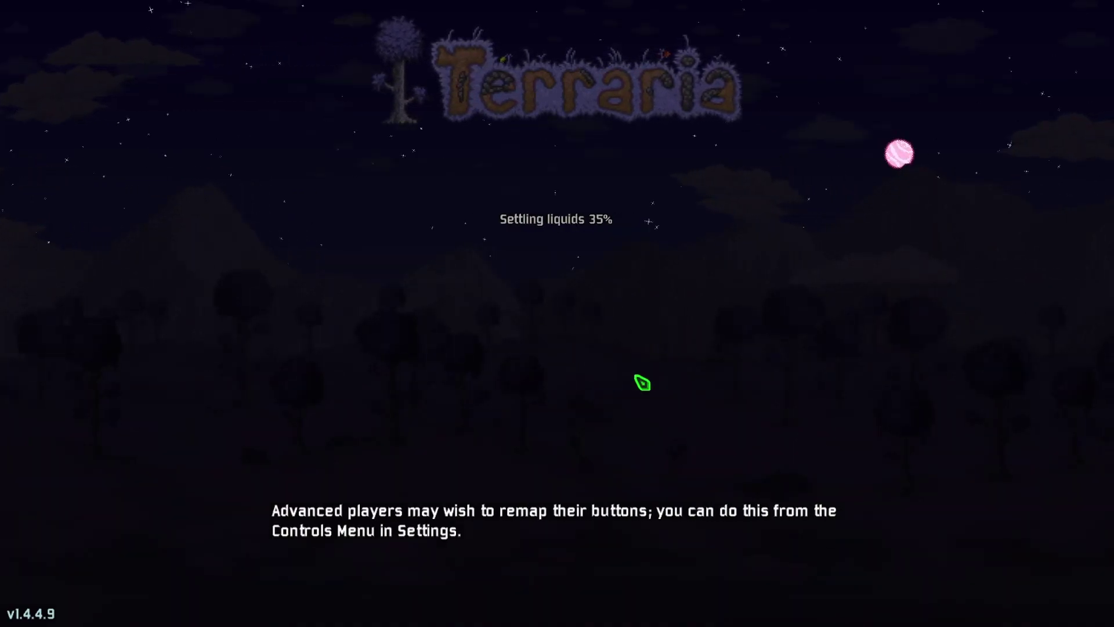
Step: Fly the character west and east across the world while checking how the custom font renders in the on-screen stats
key(a)
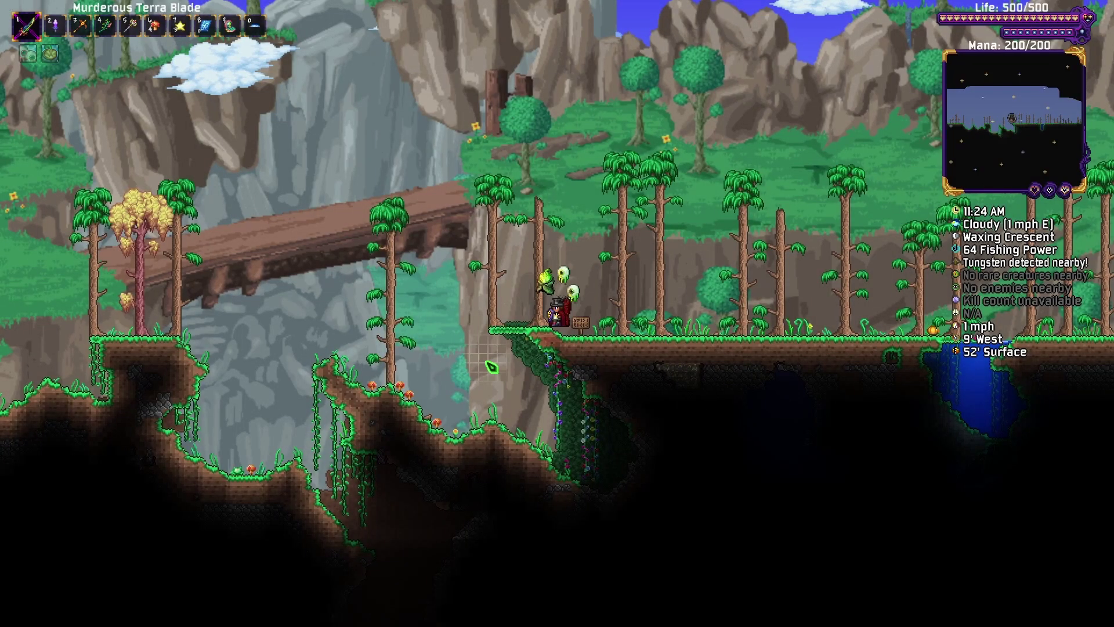
key(space)
key(a)
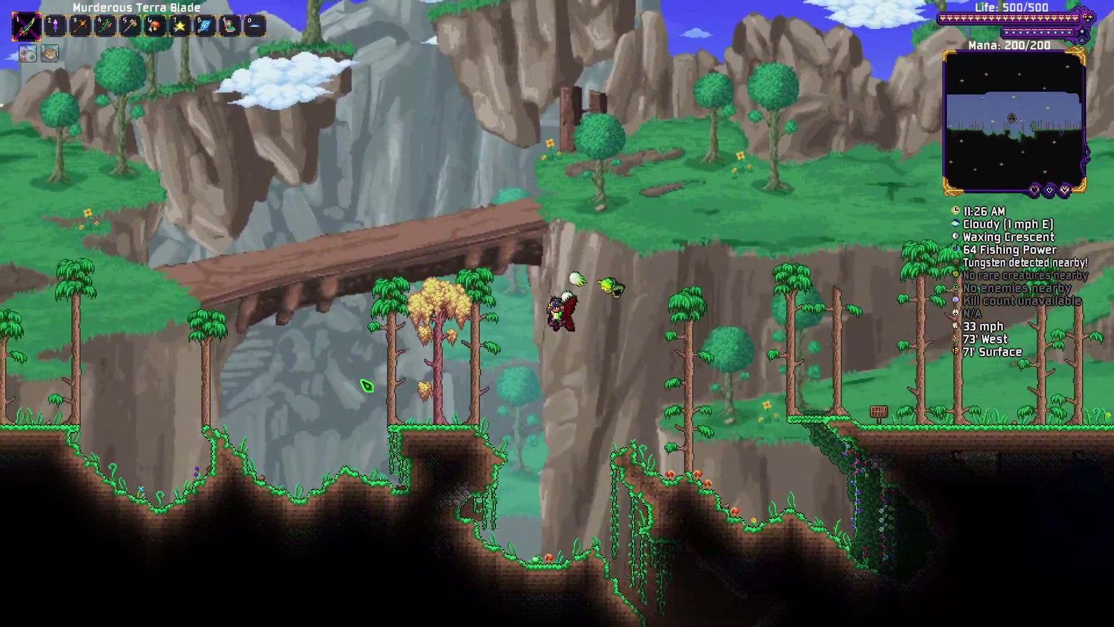
key(a)
key(space)
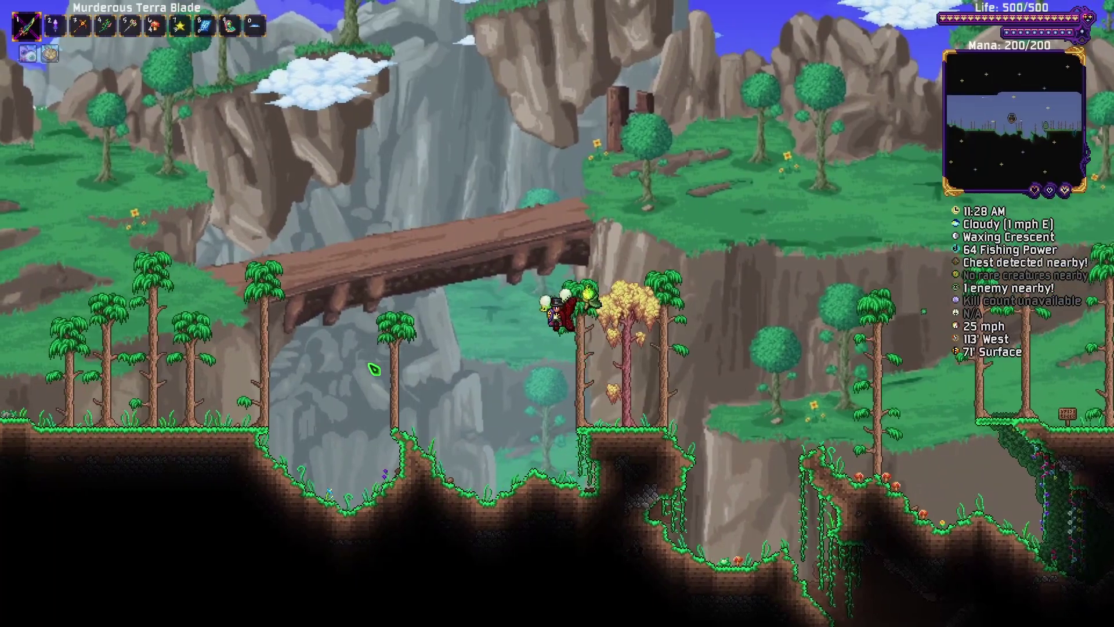
key(d)
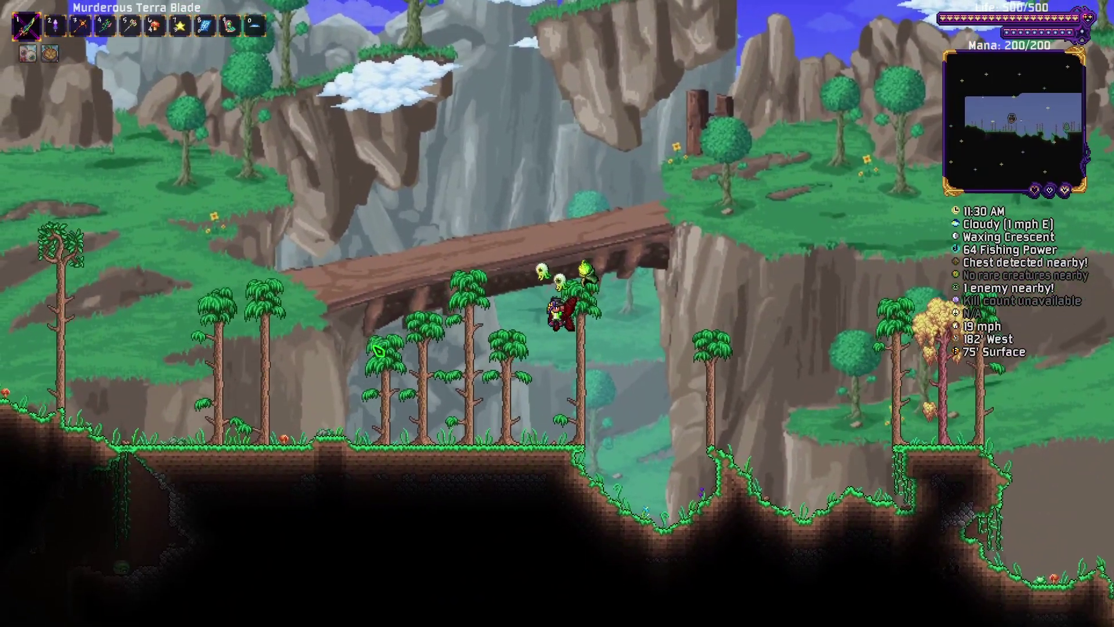
key(d)
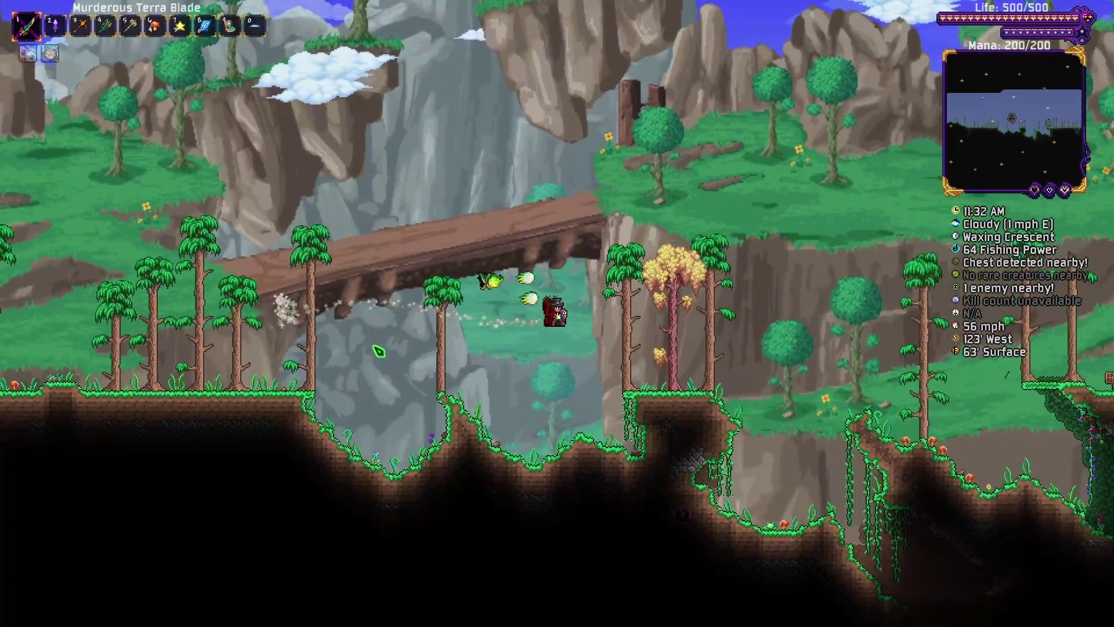
key(d)
key(space)
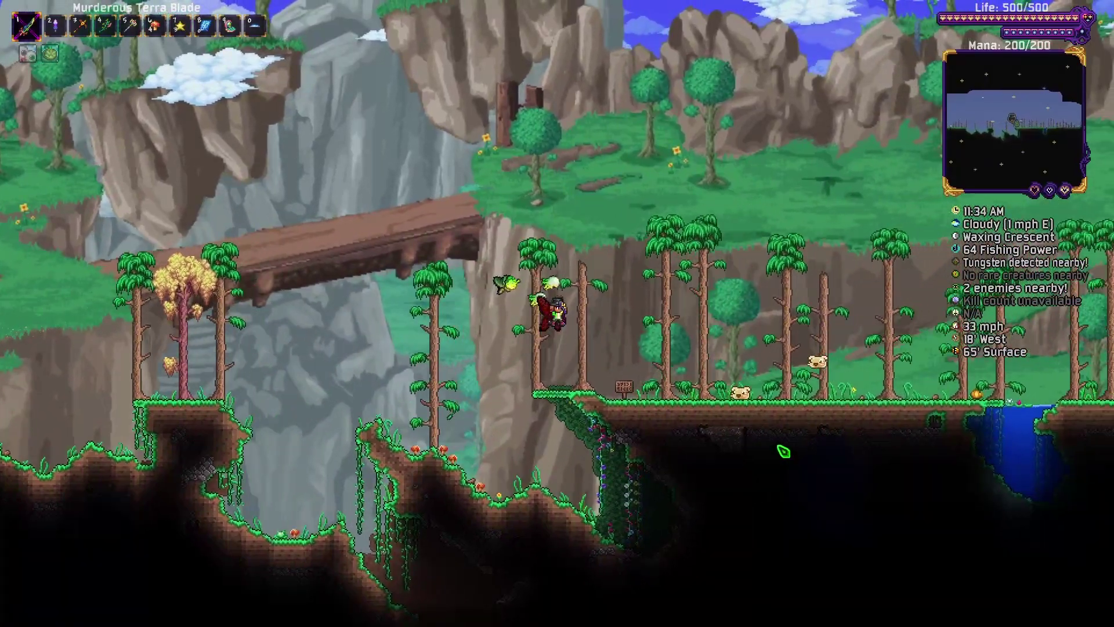
key(d)
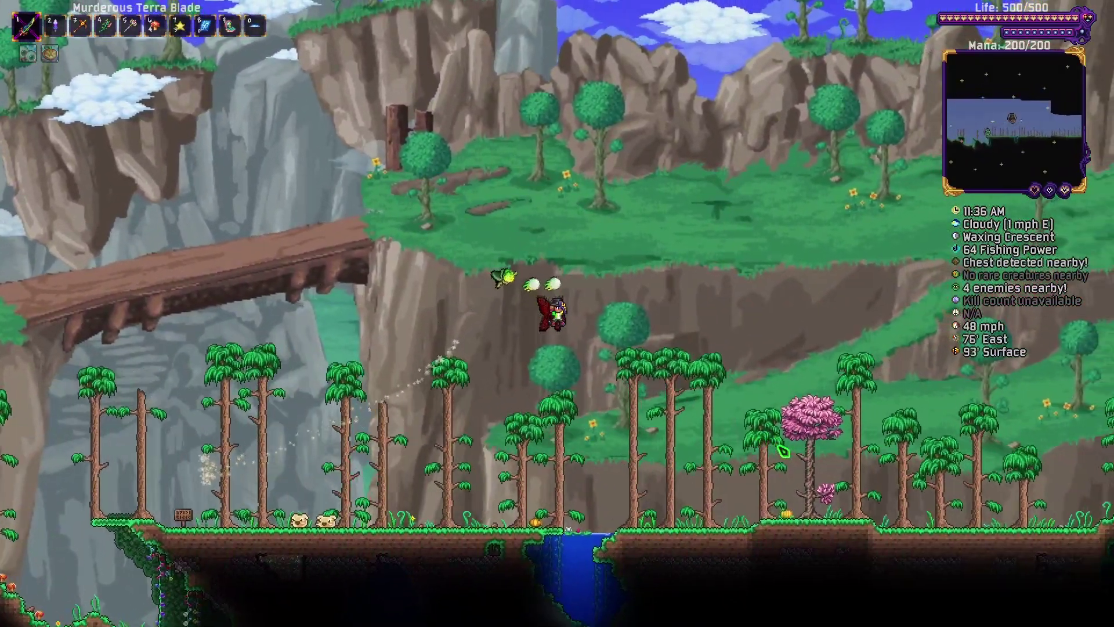
key(d)
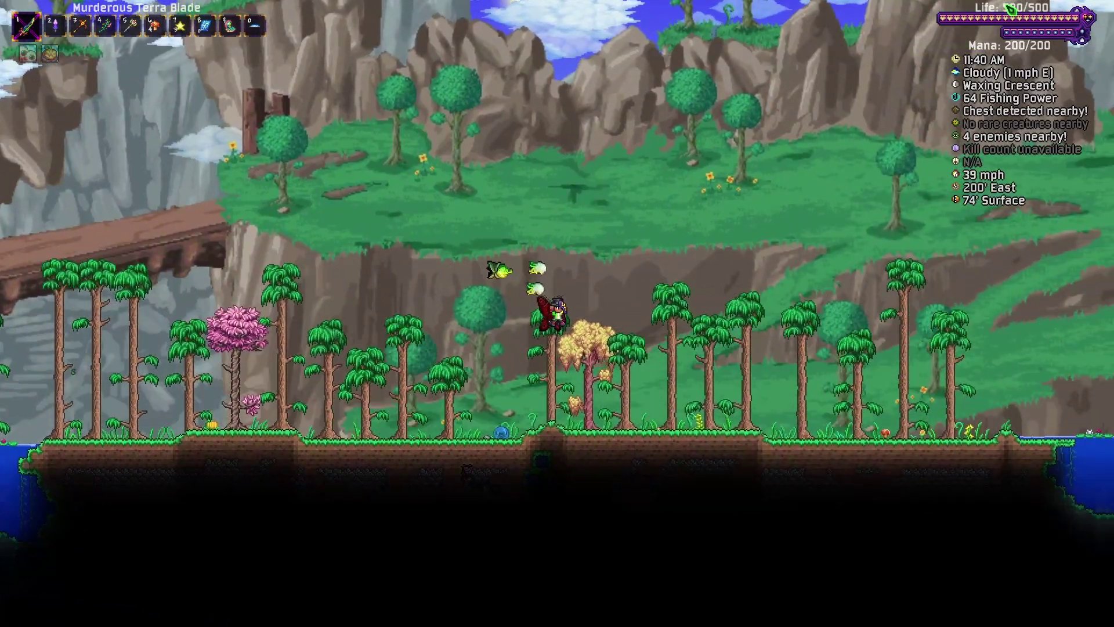
key(a)
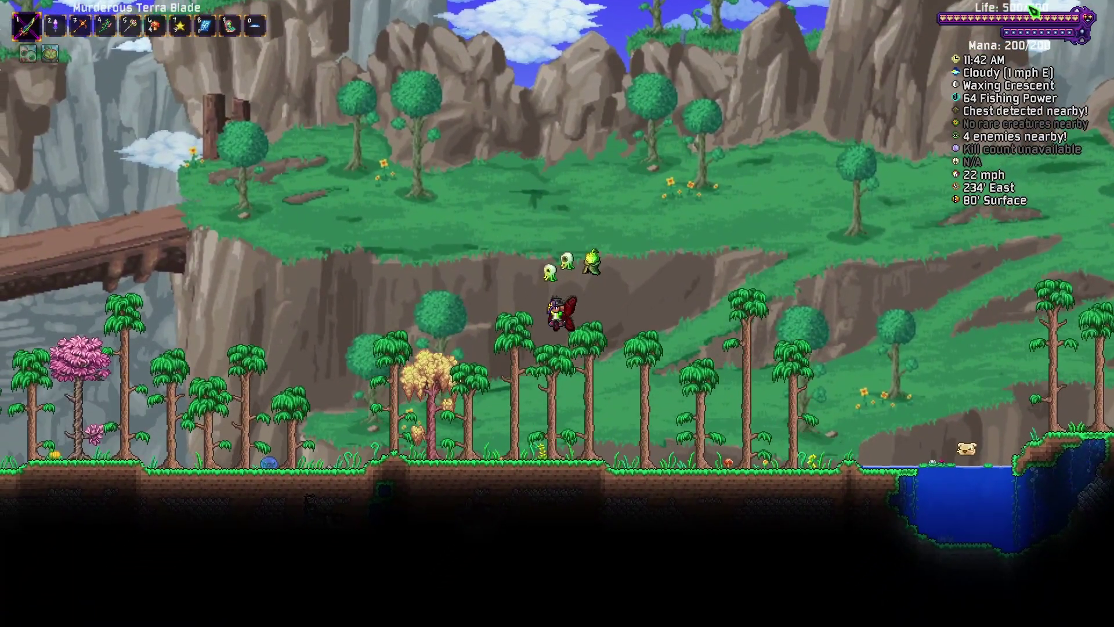
key(a)
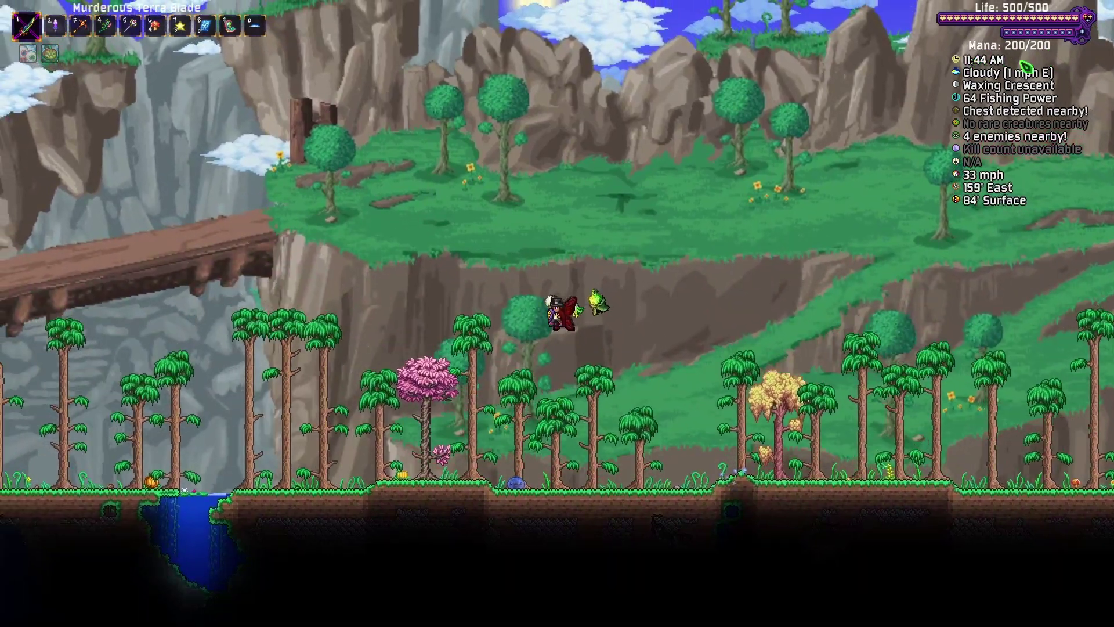
key(a)
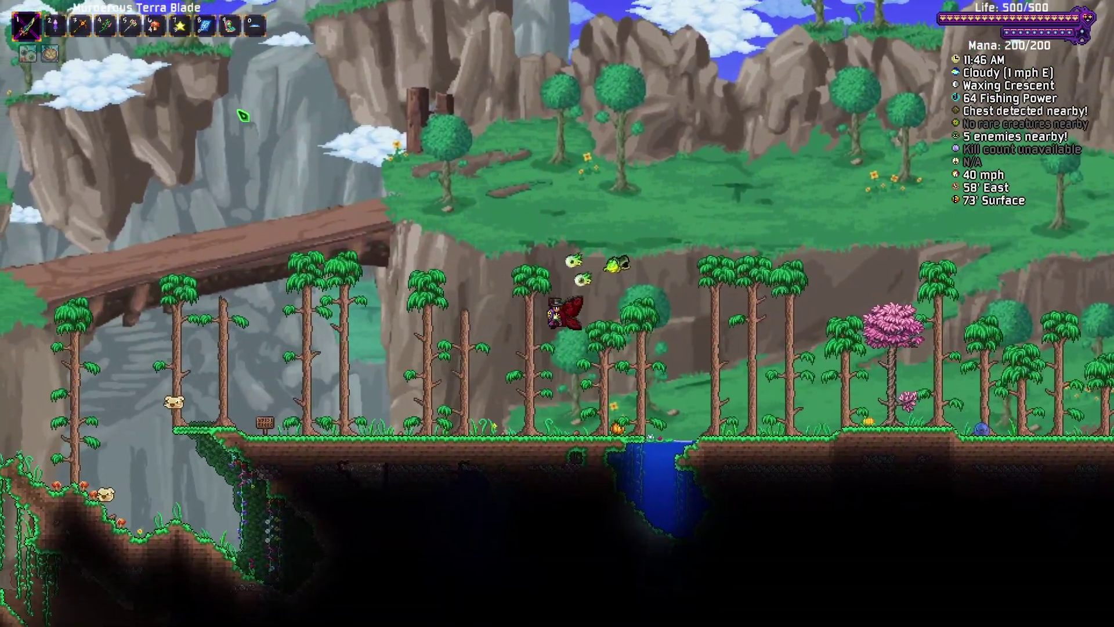
Step: Check the custom font in the held item's name, the inventory labels and the Nail and Void Bag tooltips
key(4)
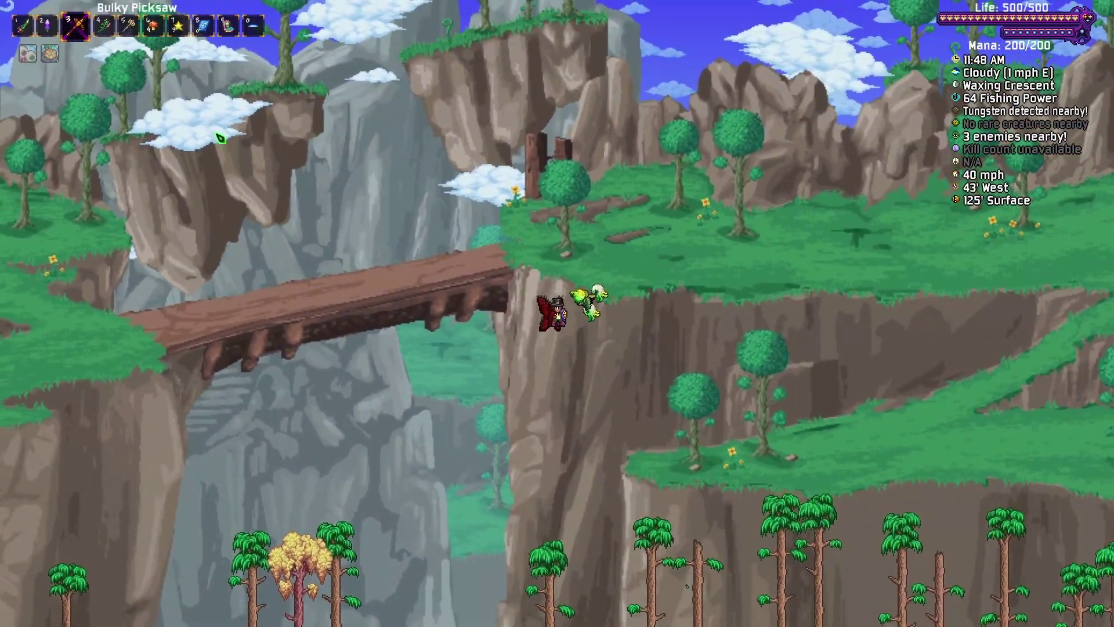
key(Escape)
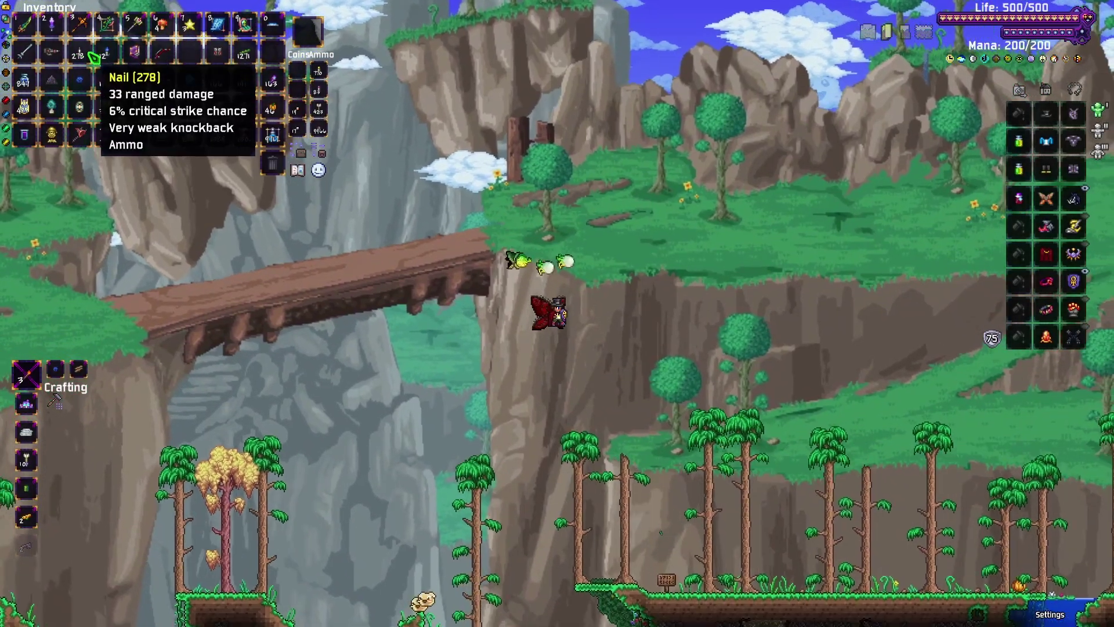
key(d)
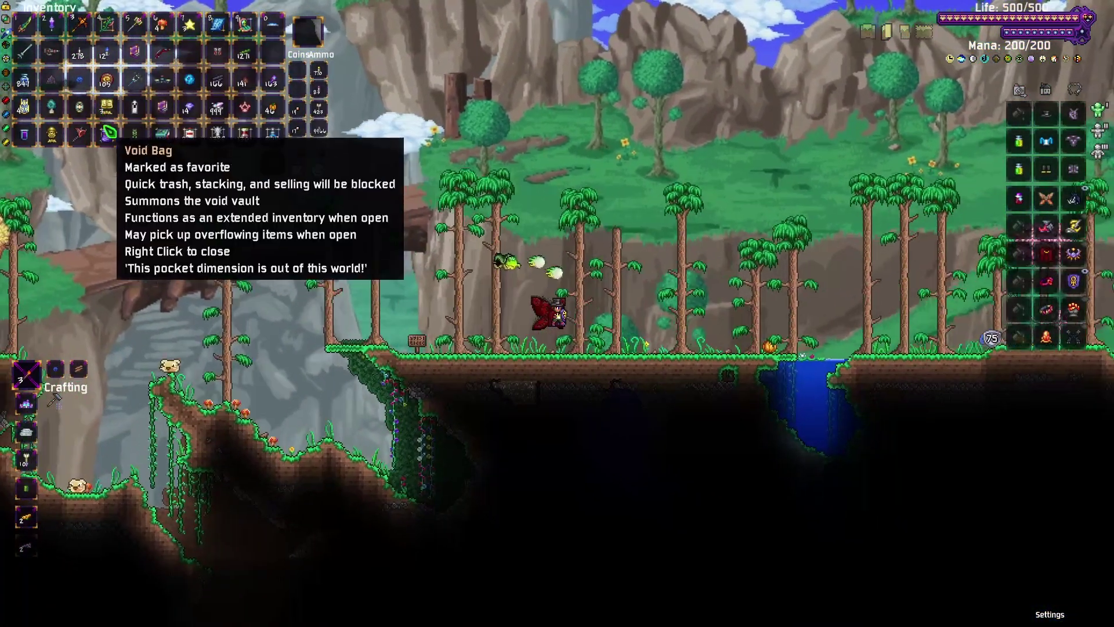
key(Escape)
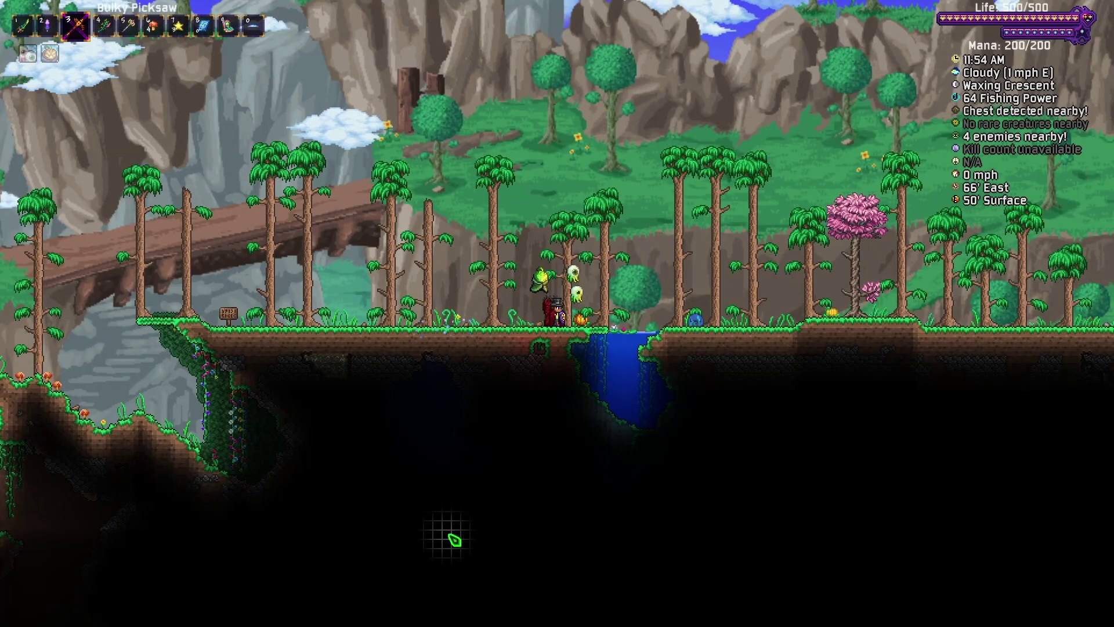
Step: Attack near the crimson enemies to check the font during combat, then bring up the Windows Start menu over the game
key(a)
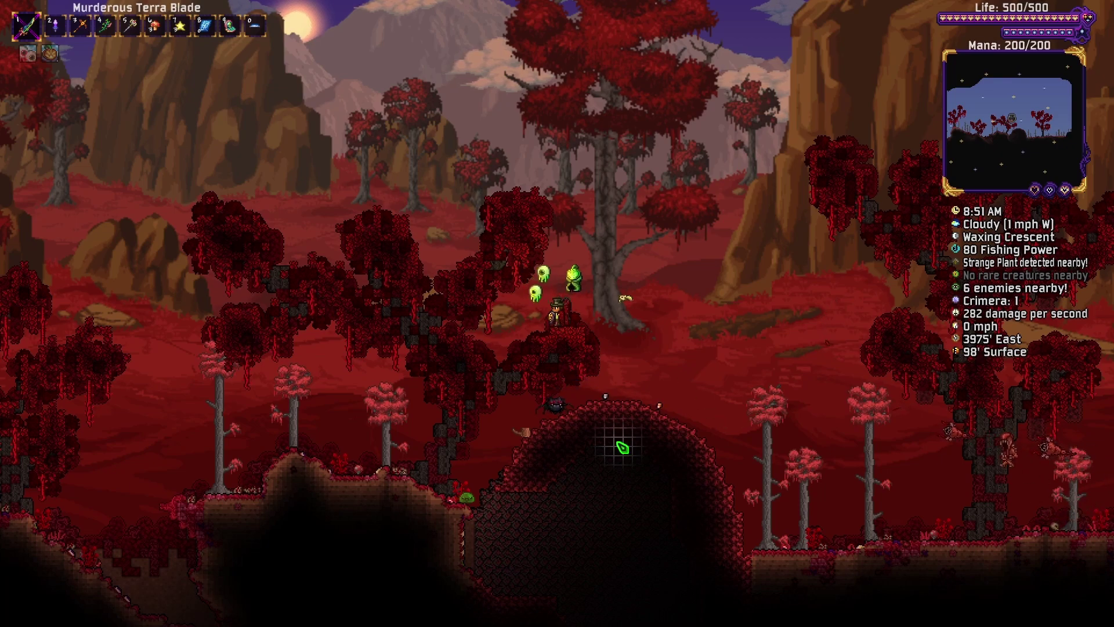
click(690, 346)
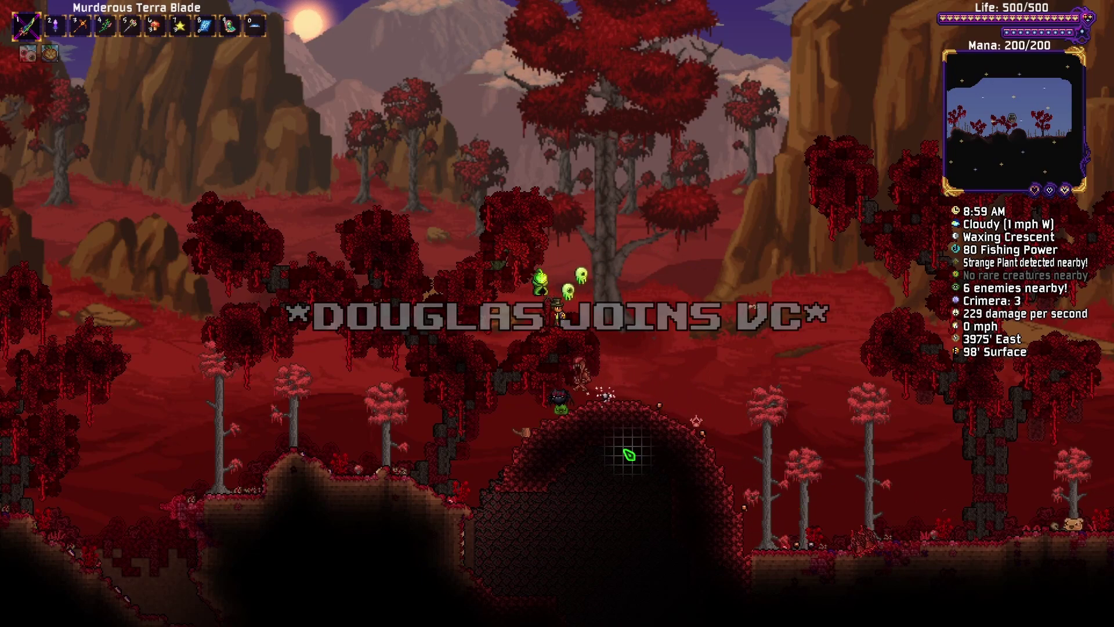
key(super)
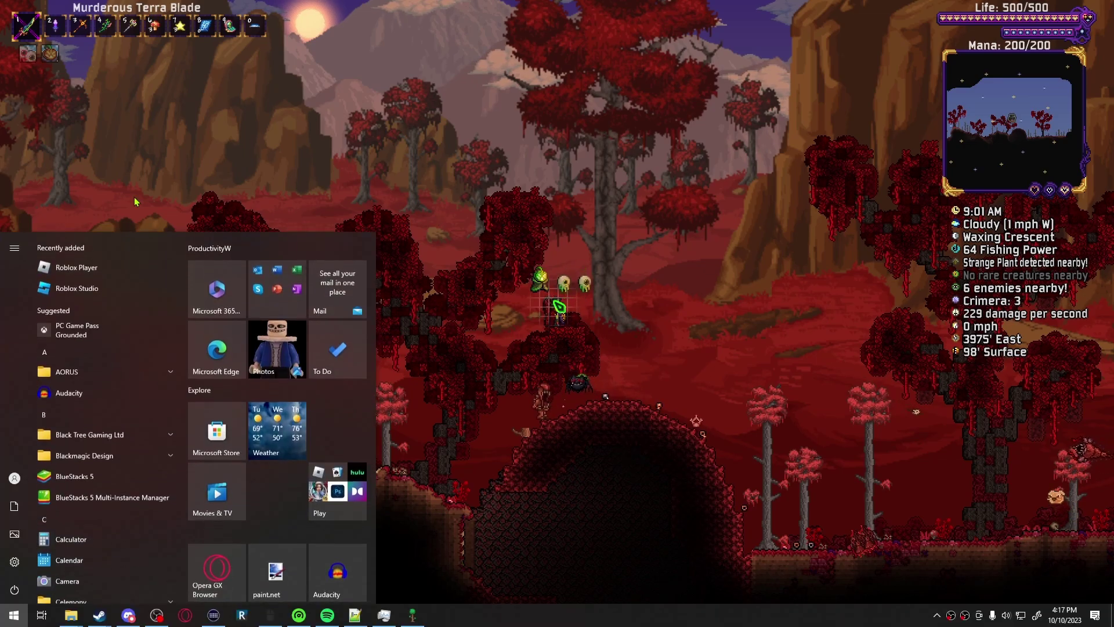